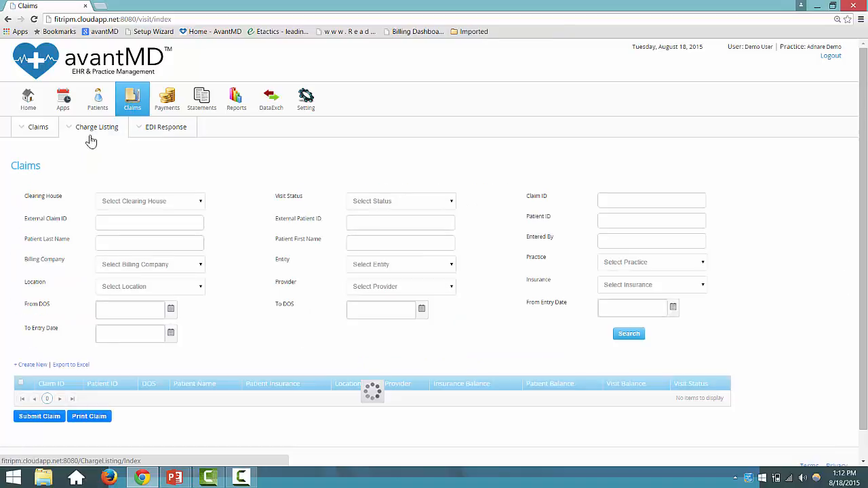
# Step: Start a new visit from the claims list and open its patient selection
pyautogui.click(36, 129)
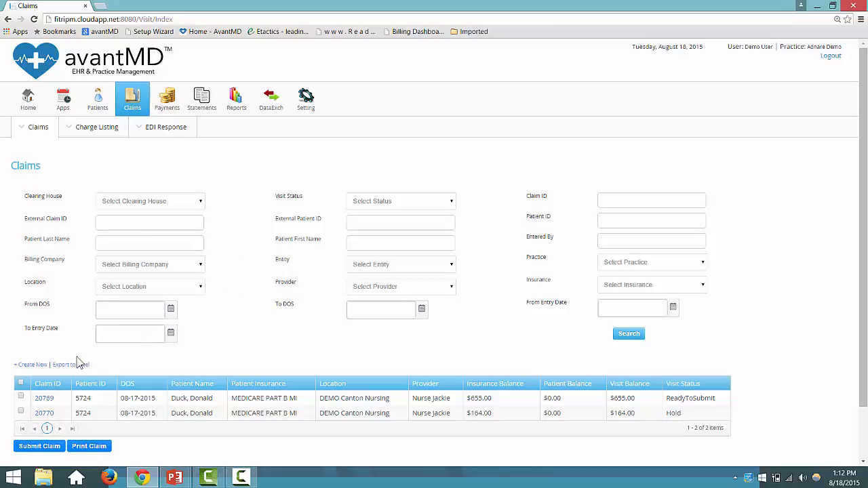
pyautogui.click(32, 365)
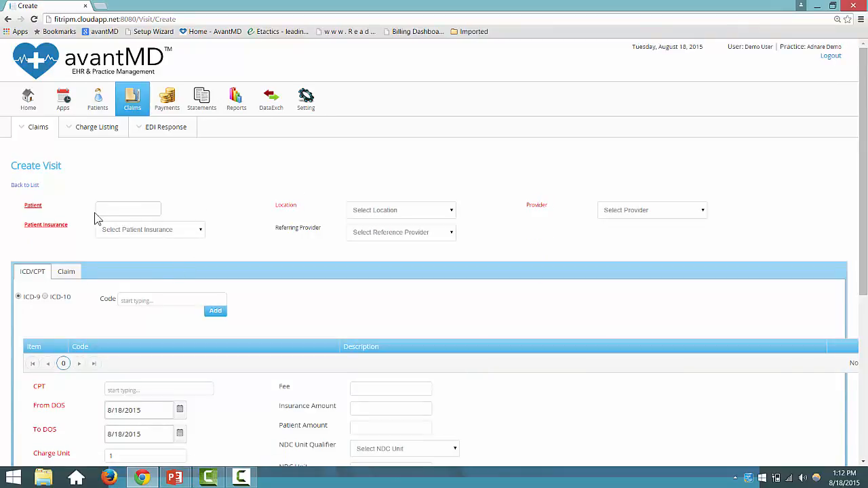
pyautogui.click(34, 212)
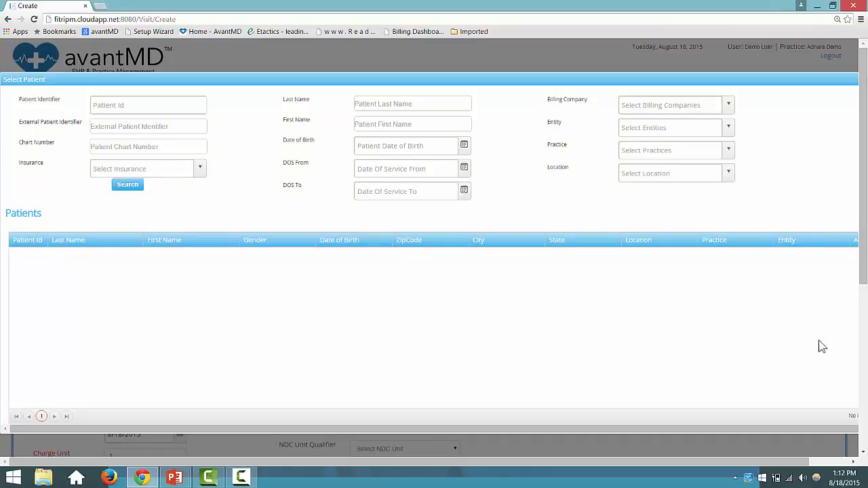
# Step: Reduce the browser page zoom to 100% so the patient selection window fits
pyautogui.click(814, 464)
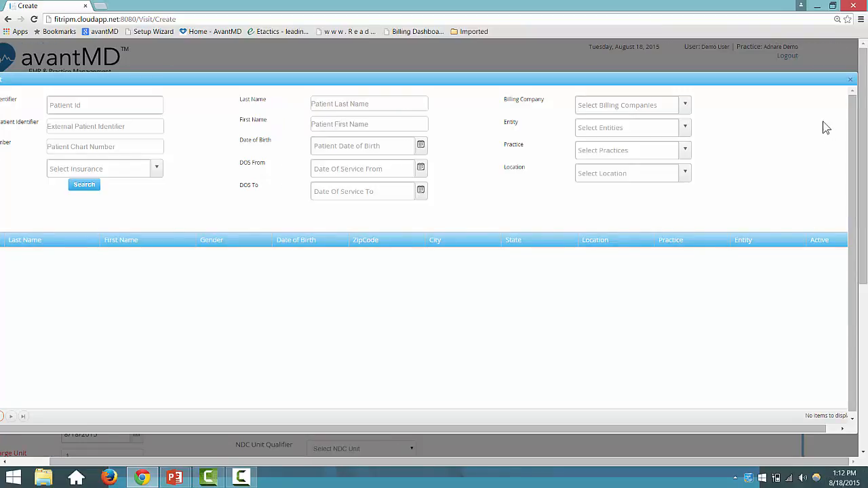
pyautogui.click(860, 20)
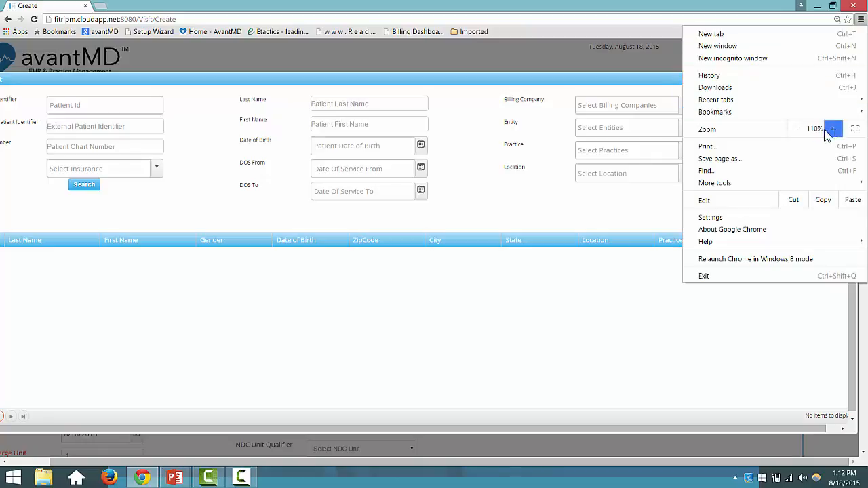
pyautogui.click(795, 132)
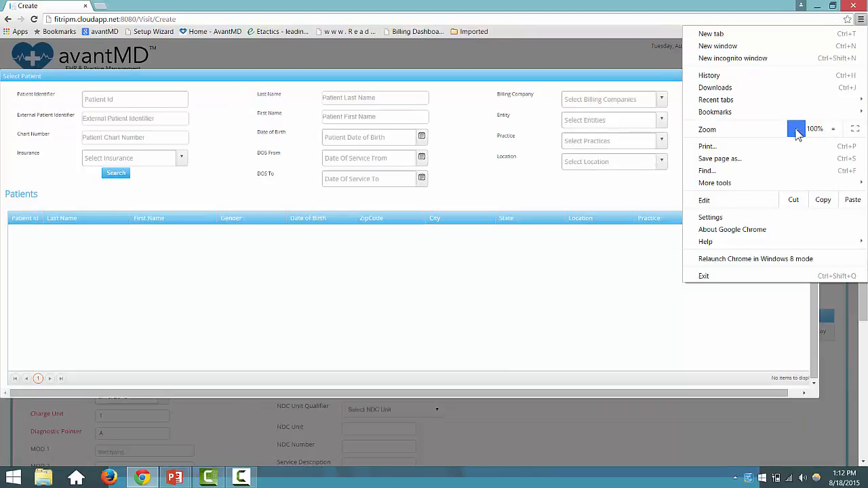
pyautogui.click(652, 251)
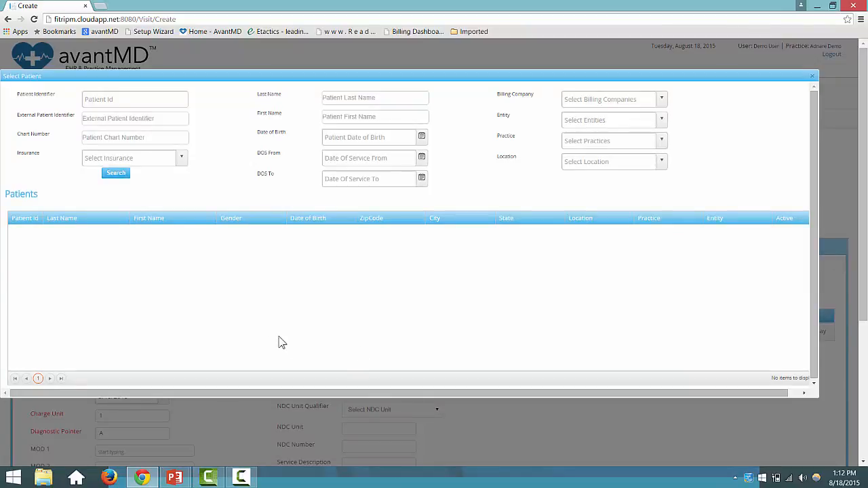
# Step: Search for the patient by last name and check the entity options without choosing one
pyautogui.click(366, 99)
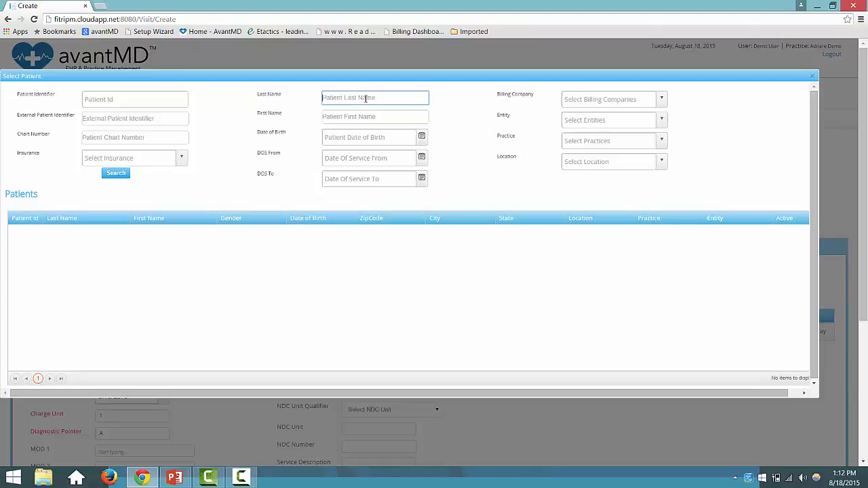
pyautogui.write('duck')
pyautogui.press('Return')
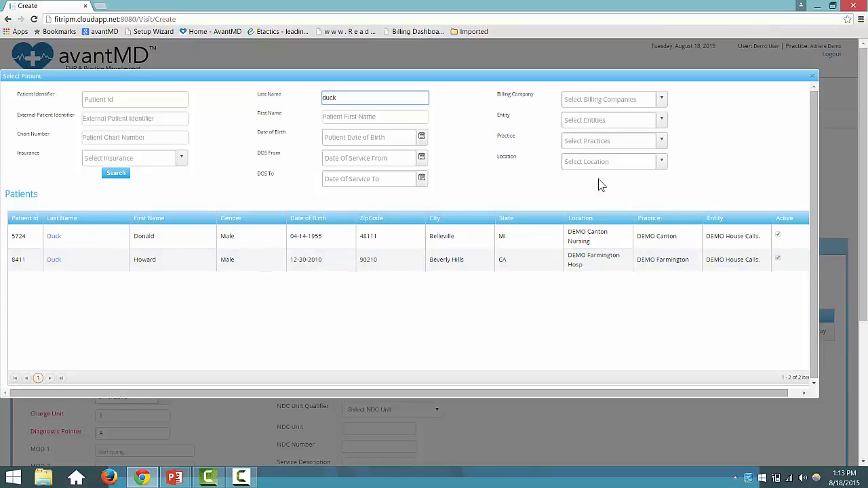
pyautogui.click(663, 122)
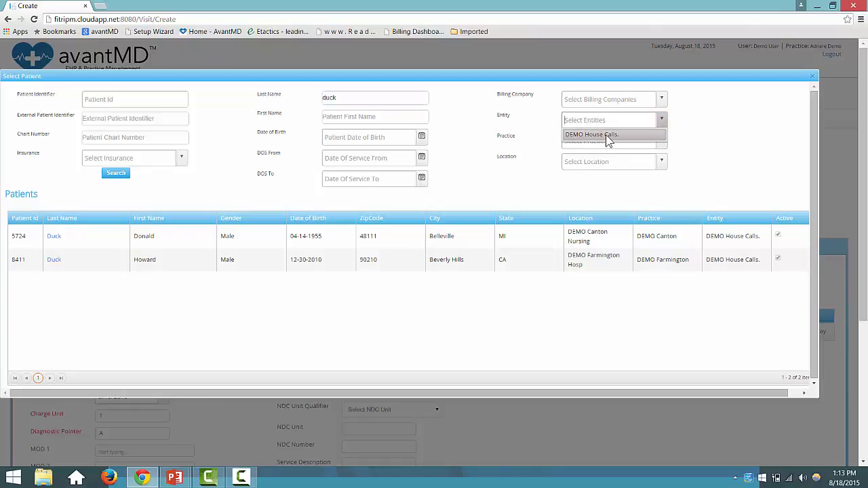
pyautogui.click(475, 189)
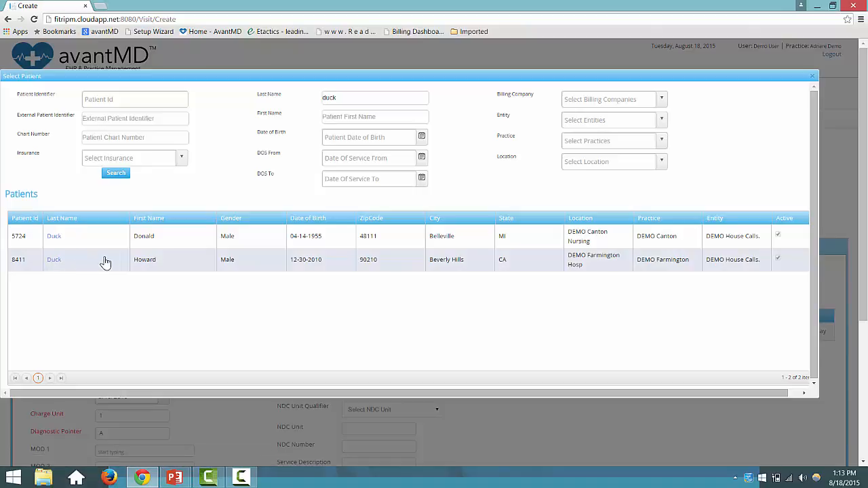
# Step: Select the patient located at DEMO Farmington Hosp and change the visit's provider to the first one listed
pyautogui.click(54, 261)
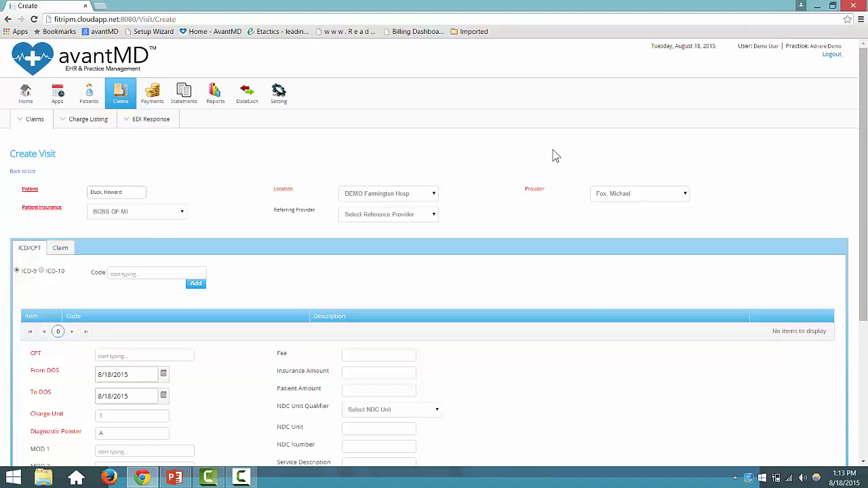
pyautogui.click(686, 195)
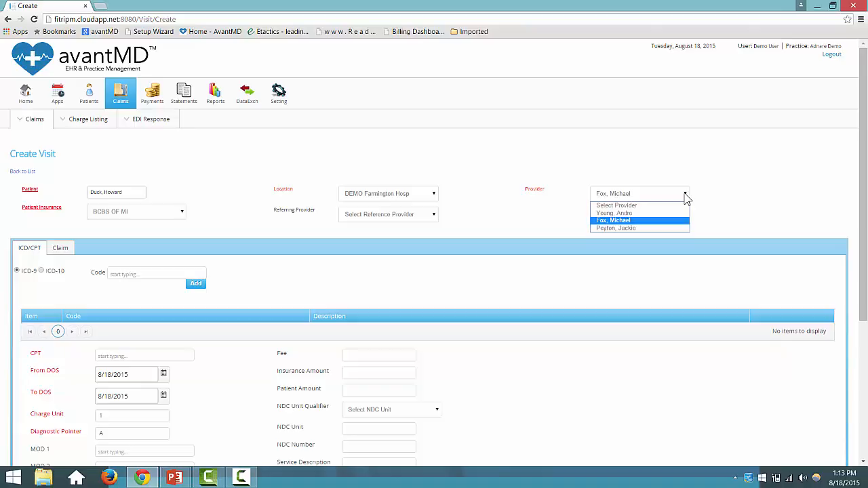
pyautogui.click(644, 214)
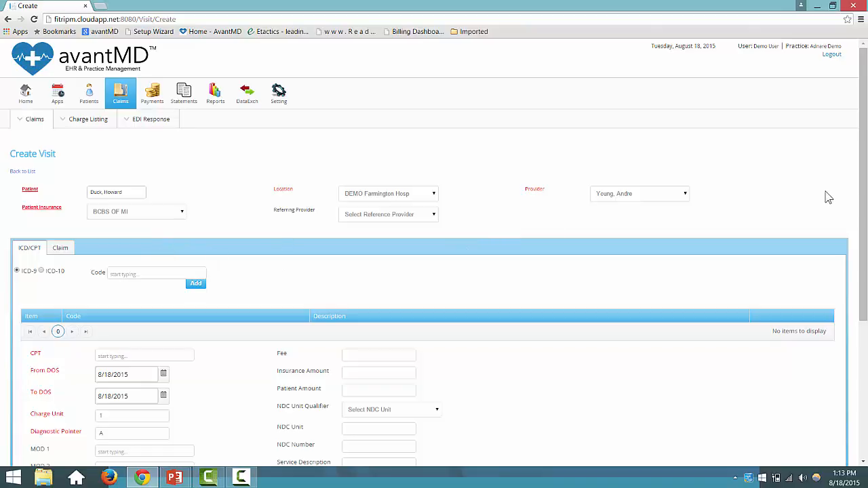
# Step: Look up "cough" in the ICD-9 codes and add 786.2 COUGH as a diagnosis
pyautogui.moveTo(865, 208); pyautogui.dragTo(865, 286)
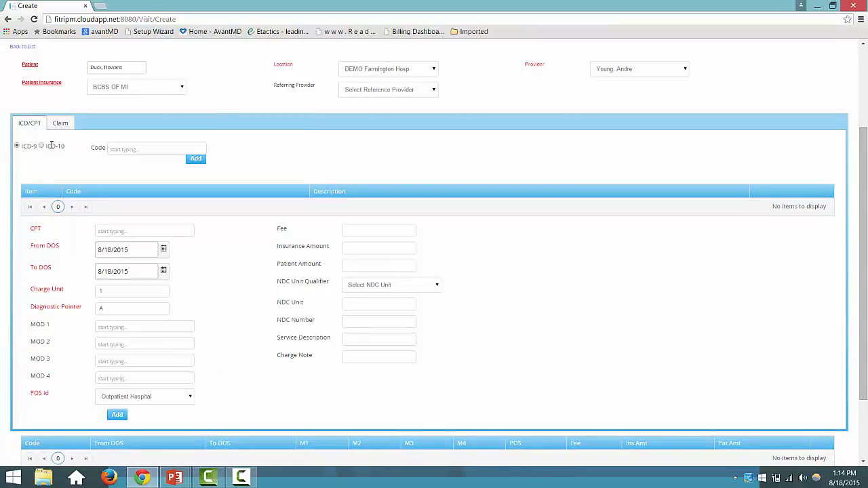
pyautogui.click(120, 150)
pyautogui.write('4ough')
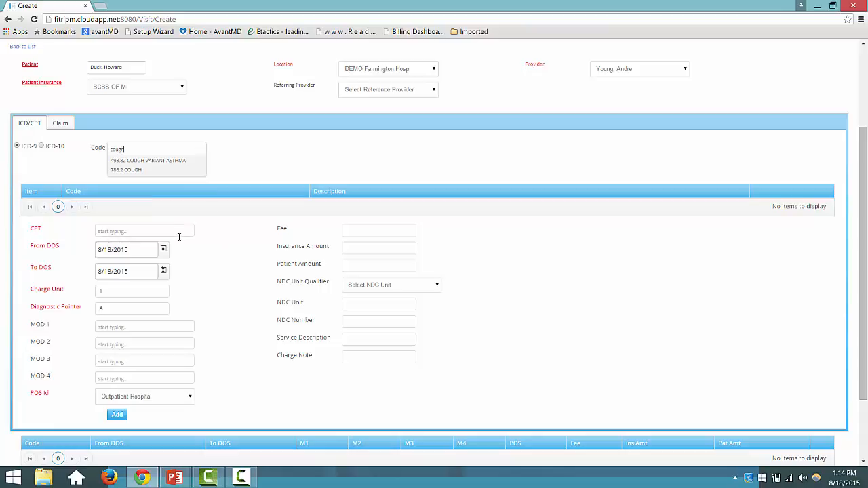
pyautogui.click(142, 171)
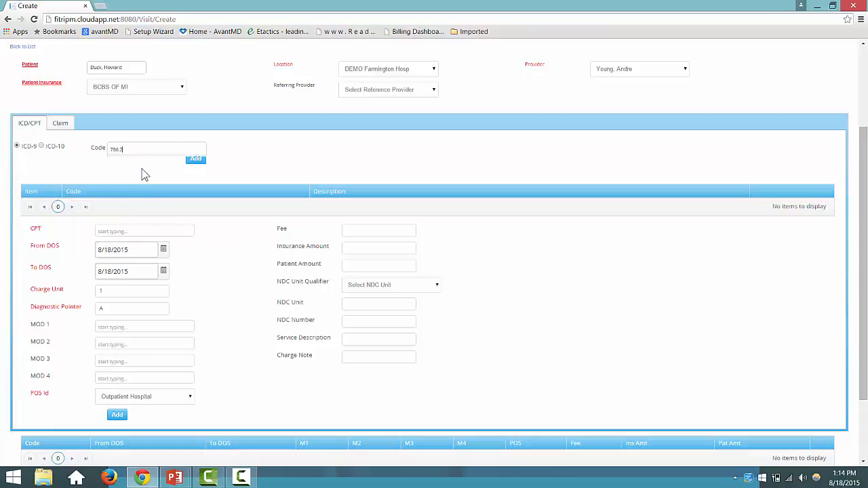
pyautogui.click(196, 160)
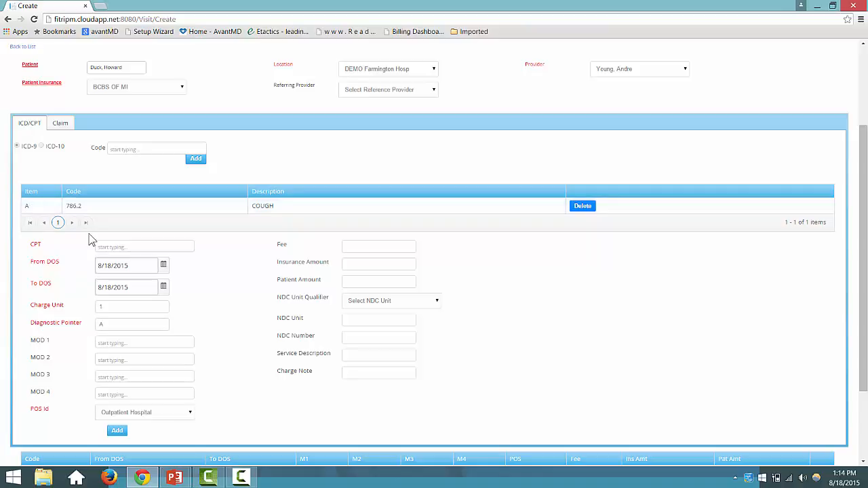
# Step: Add ICD-9 code 410, ACUTE MYOCARDIAL INFARCTION, as the second diagnosis
pyautogui.click(120, 151)
pyautogui.write('410')
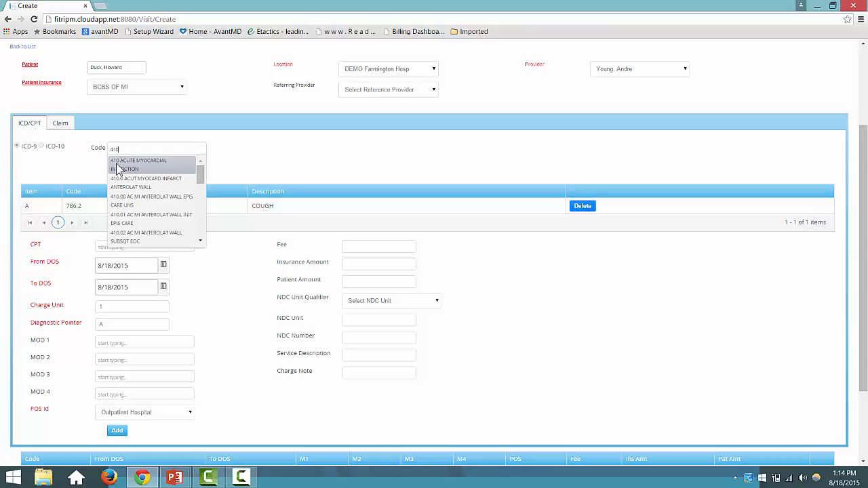
pyautogui.click(163, 169)
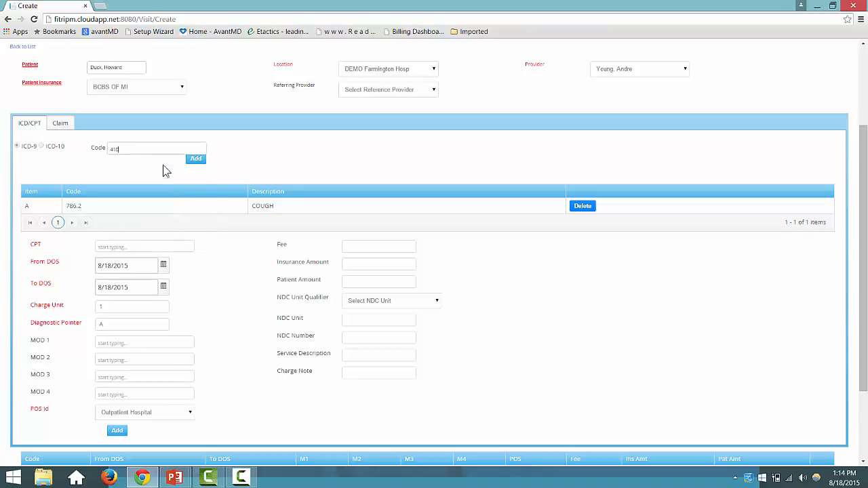
pyautogui.click(196, 159)
pyautogui.click(201, 162)
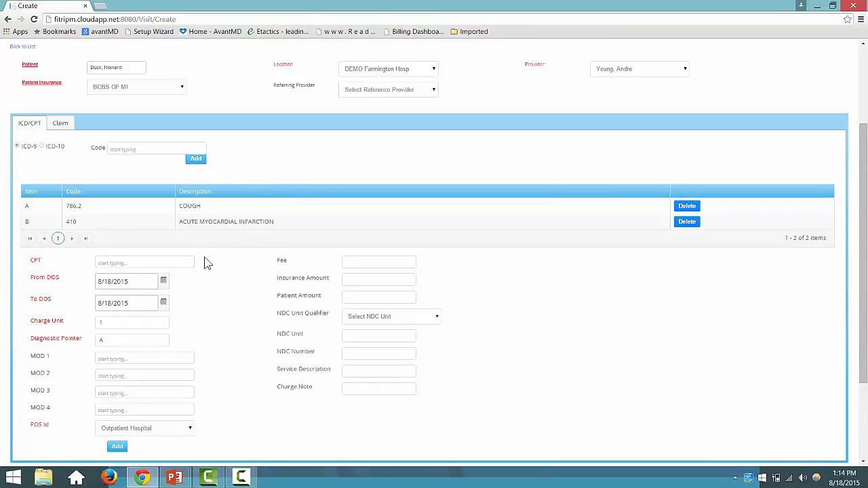
# Step: Look up "broken" in the ICD-9 codes and add 996.43 BROKEN PROSTHETIC JOINT IMPLANT as the third diagnosis
pyautogui.click(159, 153)
pyautogui.write('briken')
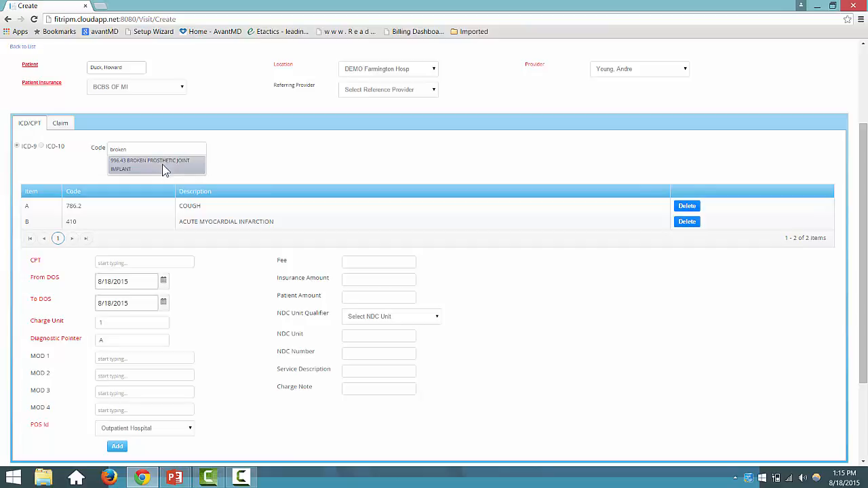
pyautogui.click(162, 164)
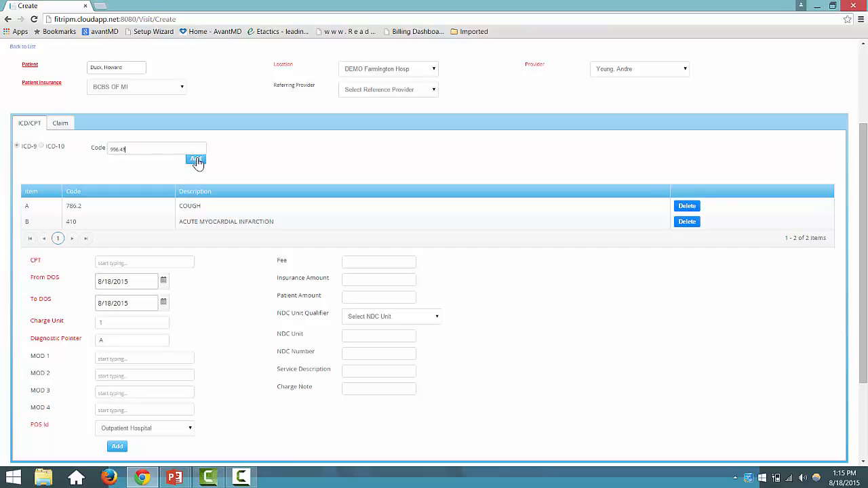
pyautogui.click(196, 160)
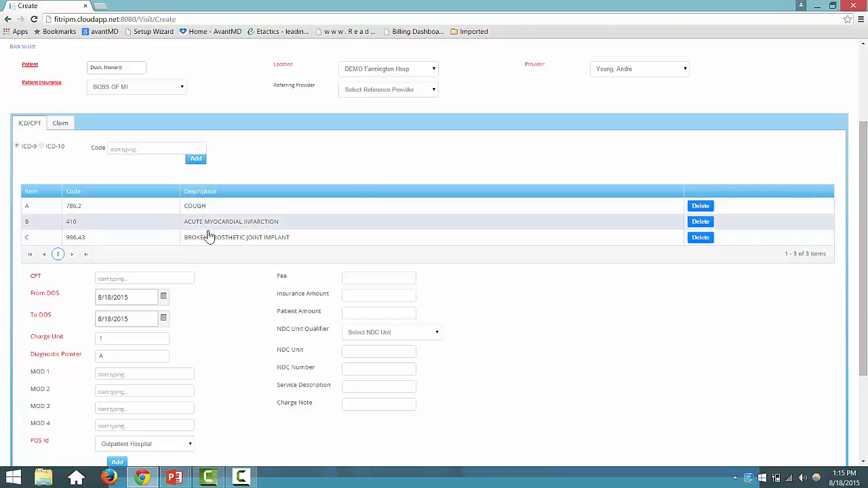
# Step: Look up CPT codes starting with 9932 and choose 99324 for the charge
pyautogui.click(146, 277)
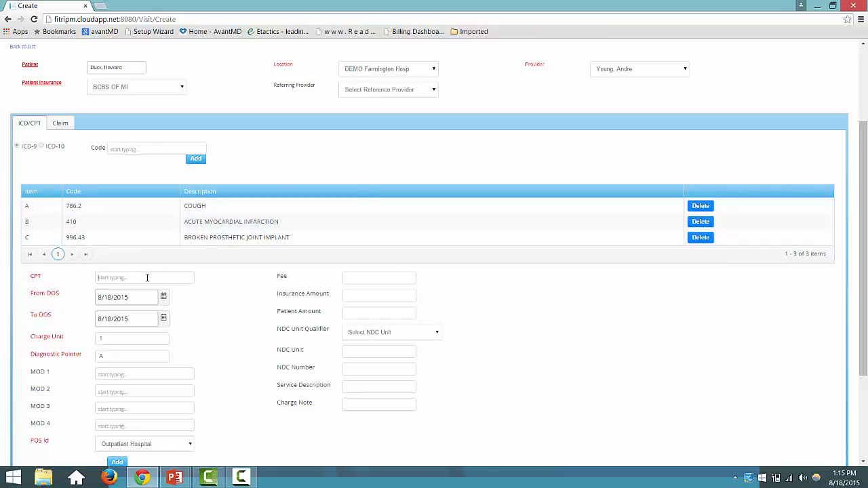
pyautogui.write('9932')
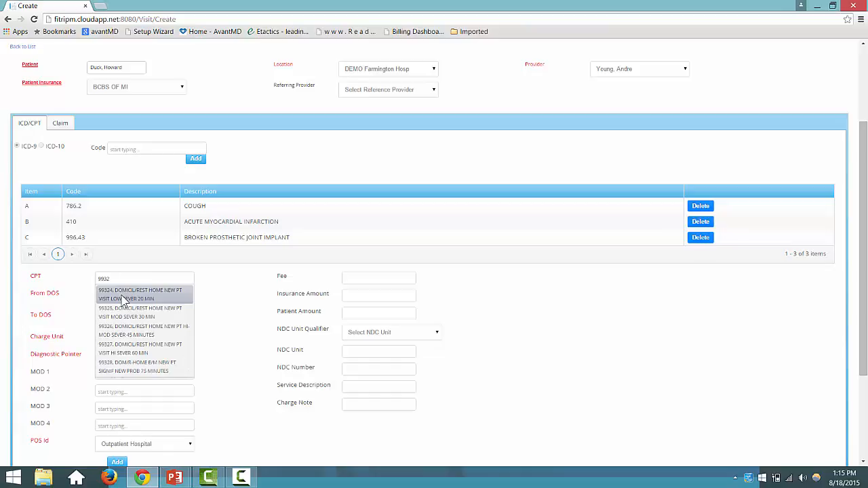
pyautogui.click(123, 298)
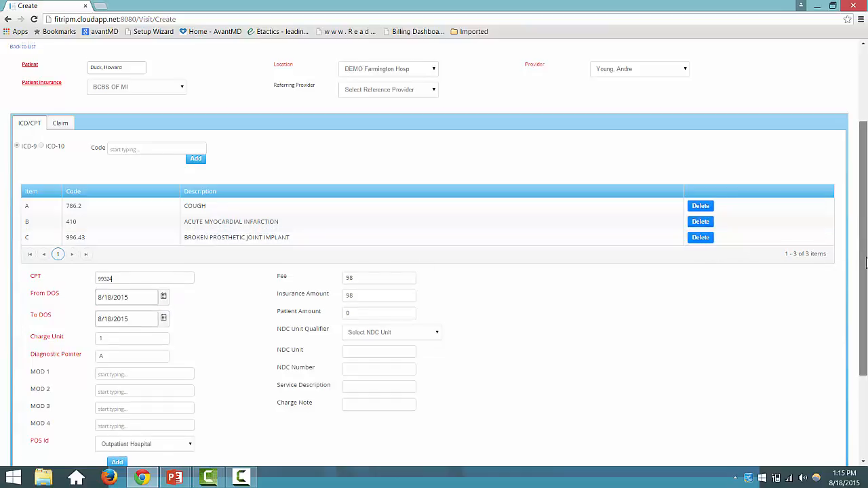
# Step: Set the charge's diagnostic pointer to A,B and MOD 1 to 50, then add the charge and create the claim
pyautogui.scroll(-1, 866, 254)
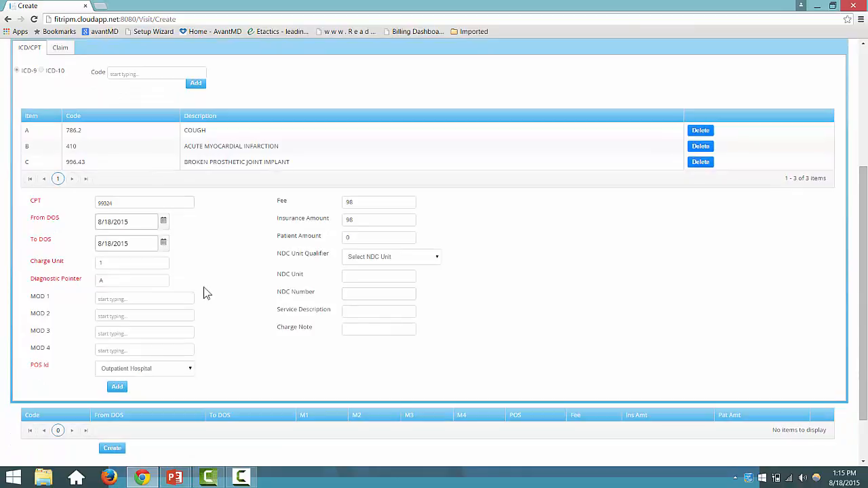
pyautogui.click(141, 282)
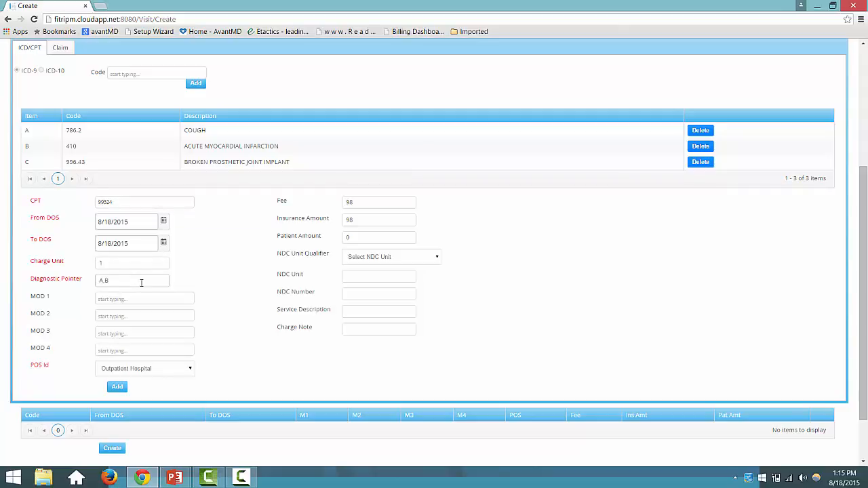
pyautogui.press('Tab')
pyautogui.write('50')
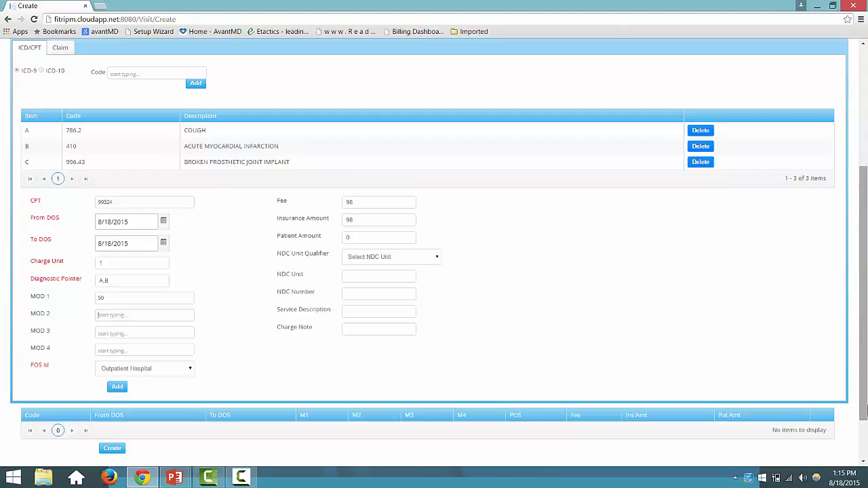
pyautogui.click(118, 388)
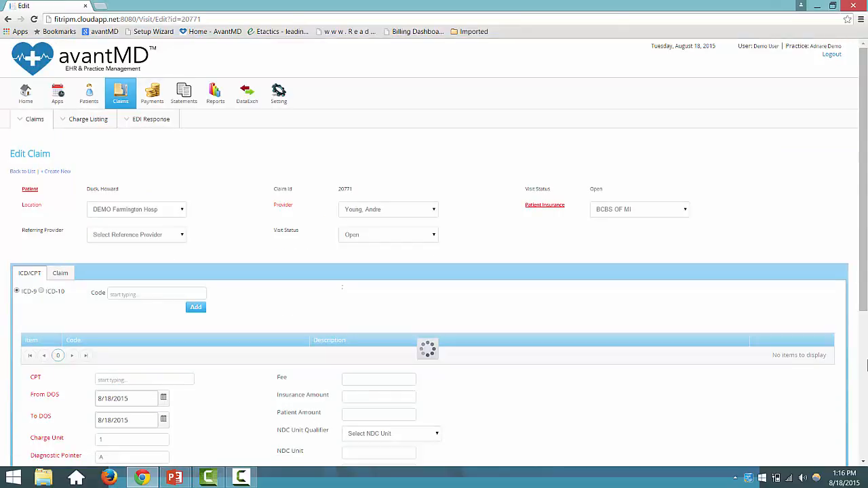
# Step: Look up "check" in the CPT codes and choose 97762 for a second charge
pyautogui.scroll(-3, 508, 369)
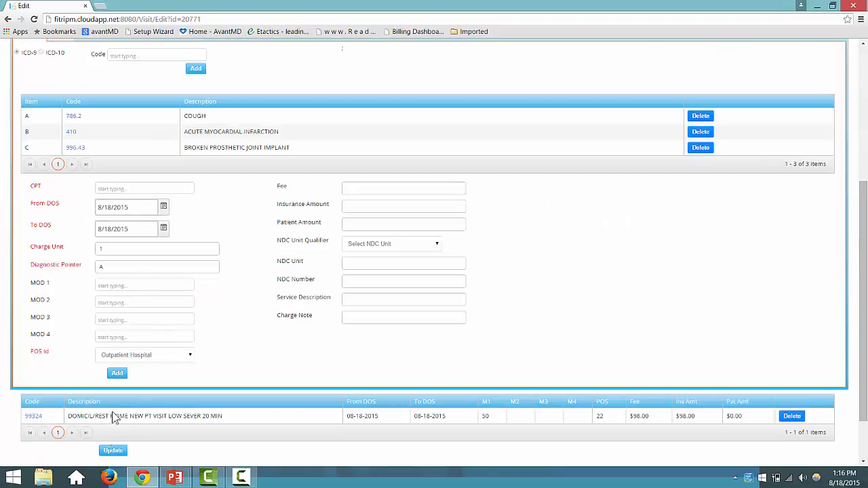
pyautogui.click(124, 188)
pyautogui.write('check')
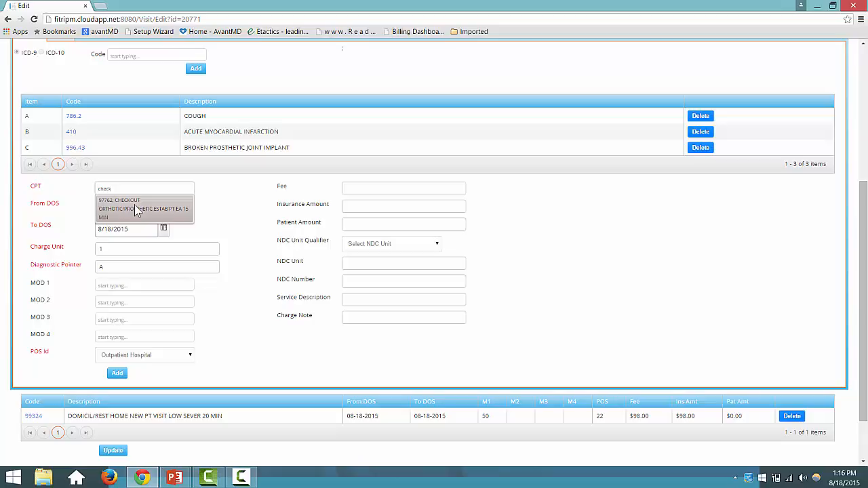
pyautogui.click(136, 210)
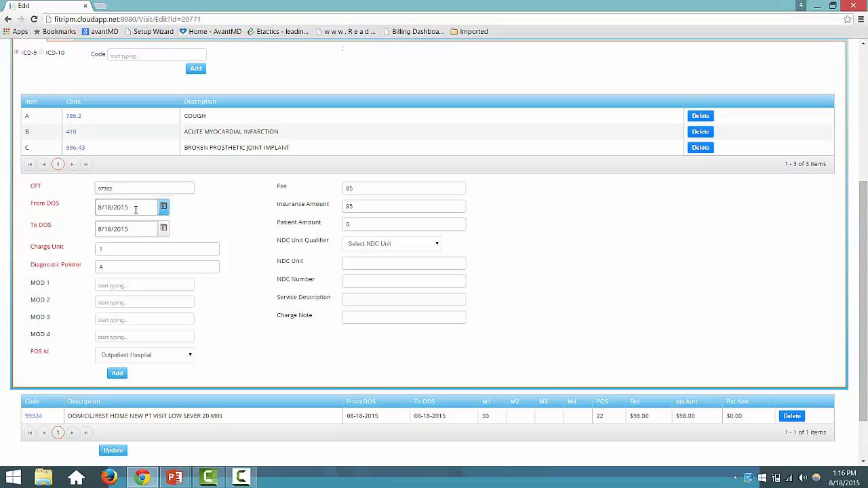
# Step: Link the 97762 charge to more than one diagnosis, add it to the claim and save the updated claim
pyautogui.click(121, 267)
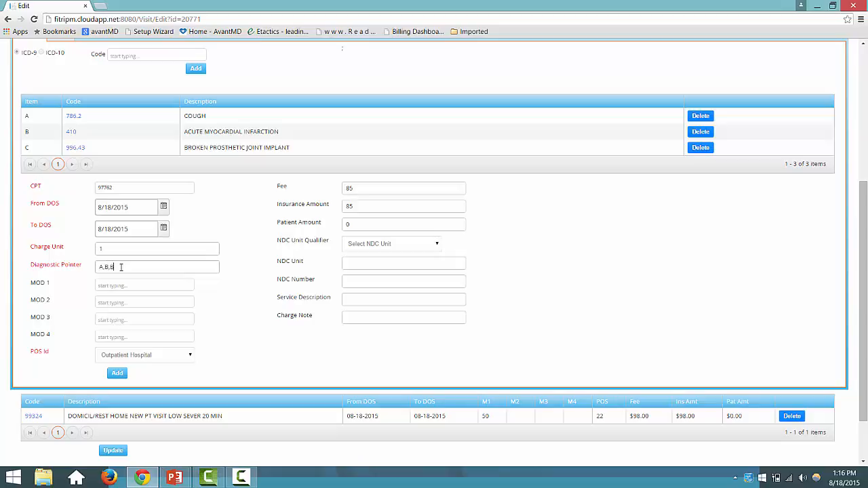
pyautogui.press('Tab')
pyautogui.click(117, 376)
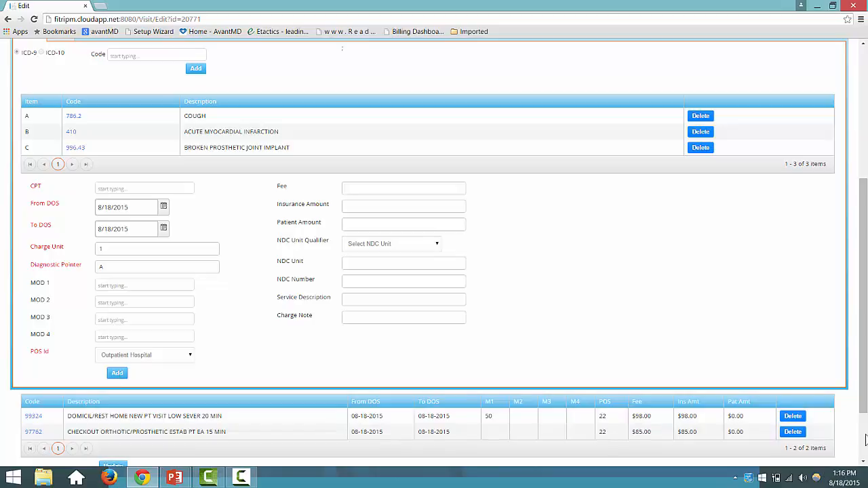
pyautogui.scroll(-2, 865, 440)
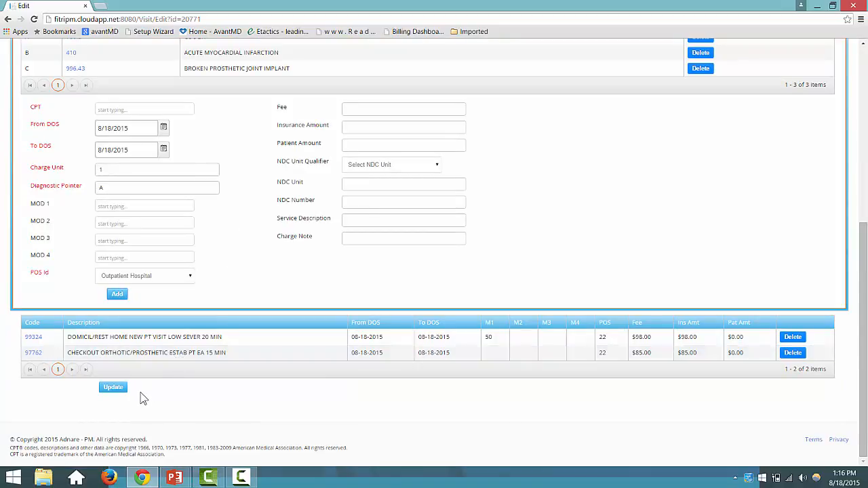
pyautogui.click(112, 389)
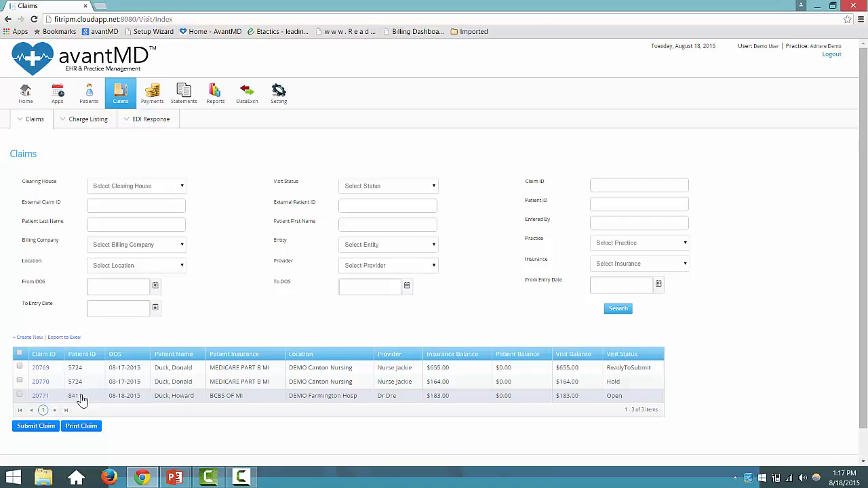
pyautogui.hotkey('alt', 'Tab')
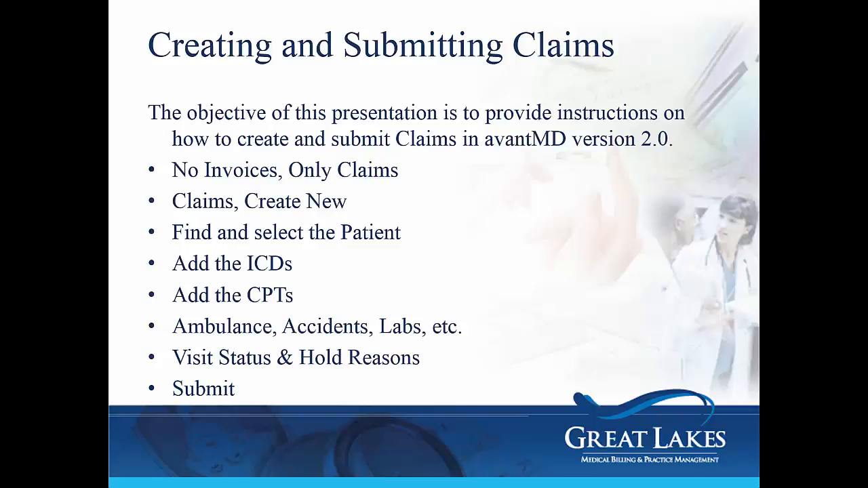
pyautogui.hotkey('alt', 'Tab')
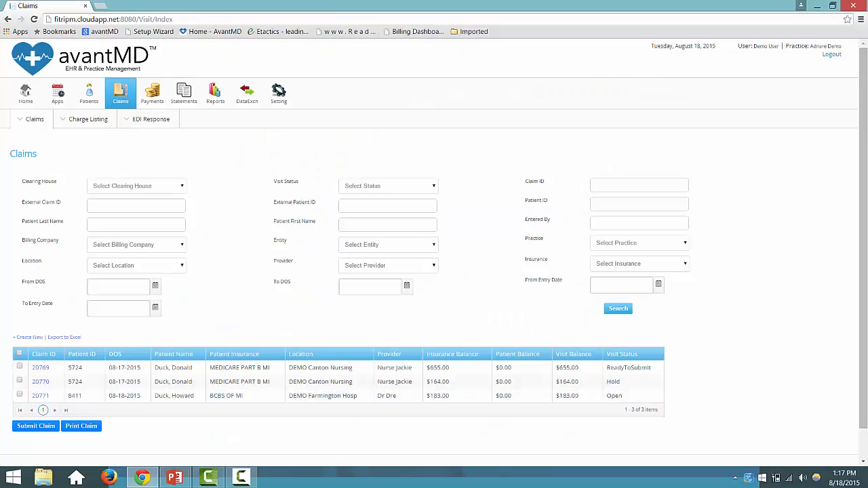
# Step: Reopen the BCBS OF MI claim and review the Miscellaneous section of its claim details
pyautogui.click(40, 399)
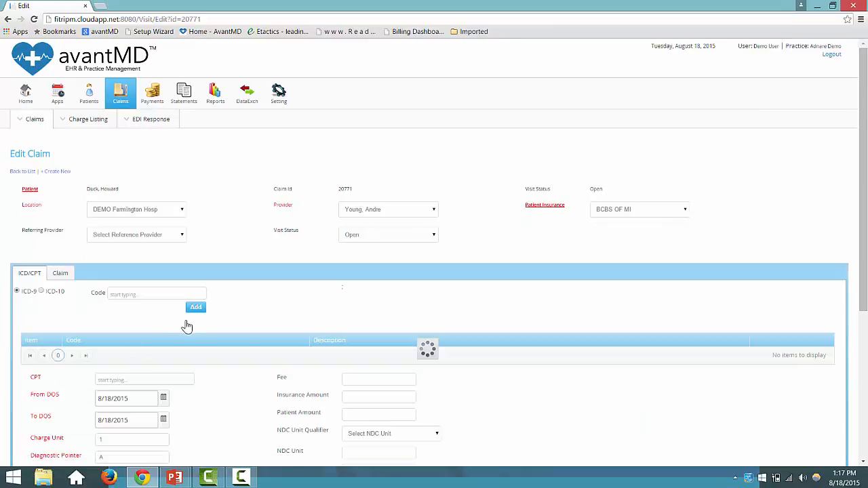
pyautogui.click(59, 274)
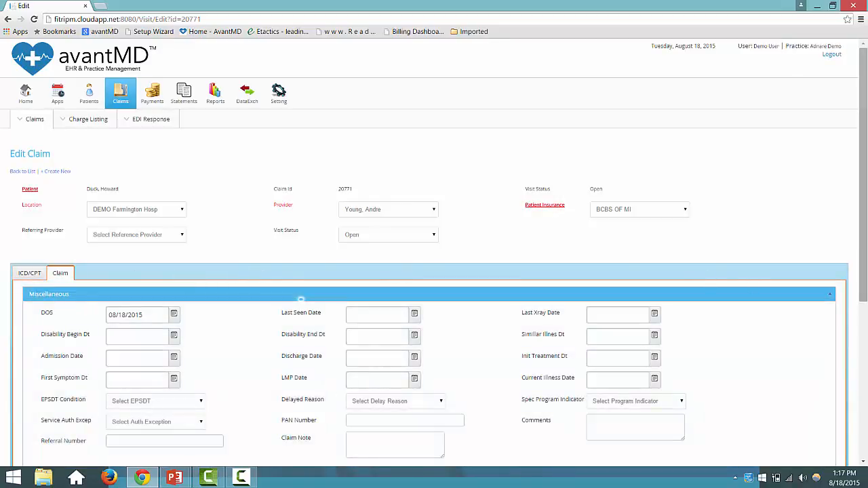
pyautogui.scroll(-4, 866, 333)
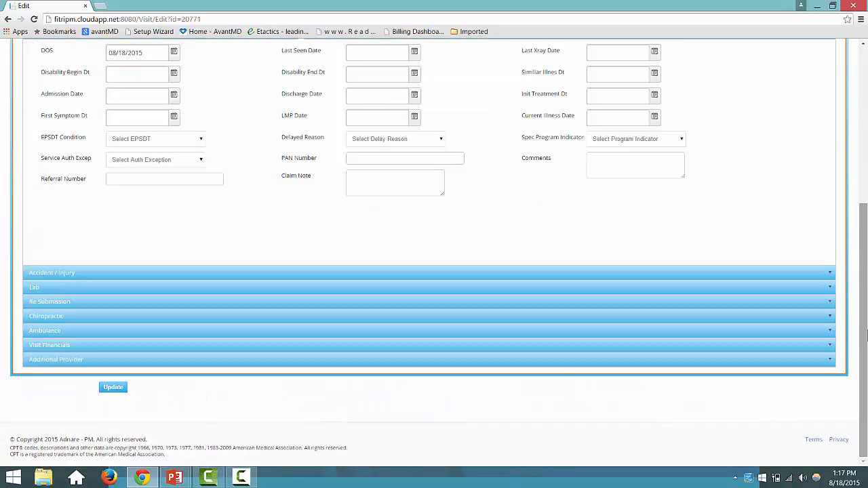
pyautogui.scroll(2, 511, 273)
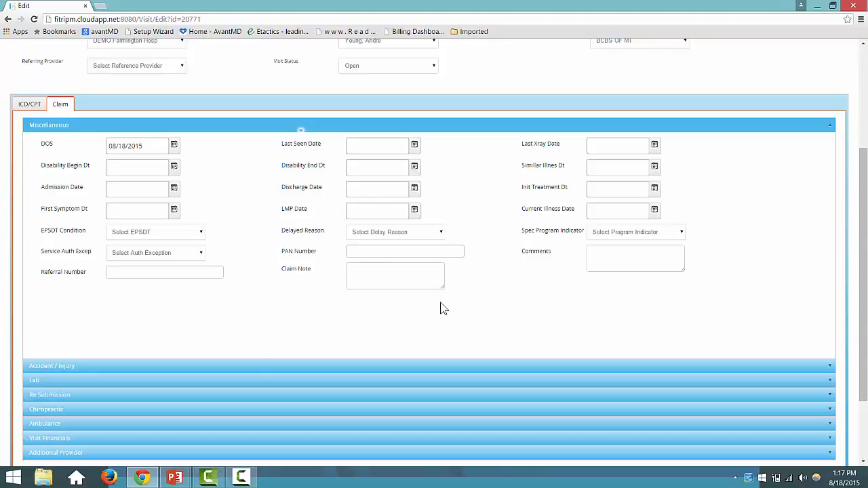
# Step: Examine the claim's Accident / Injury, Lab and Ambulance sections, then save the claim
pyautogui.click(62, 370)
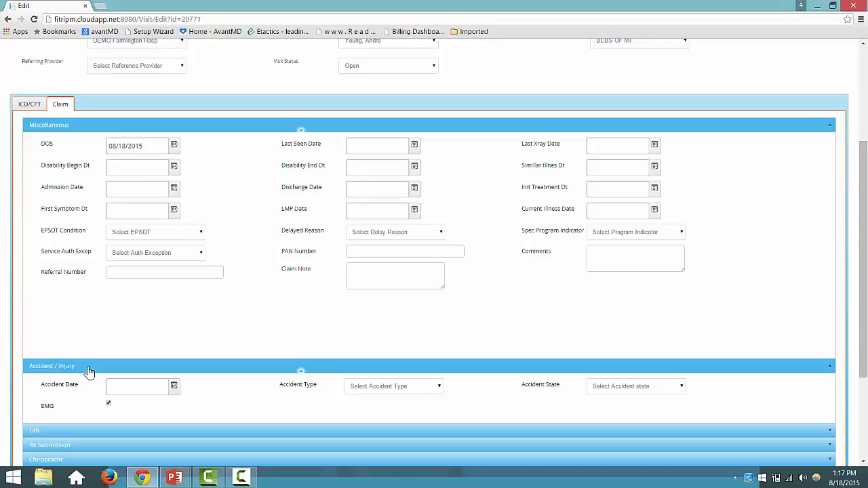
pyautogui.click(86, 366)
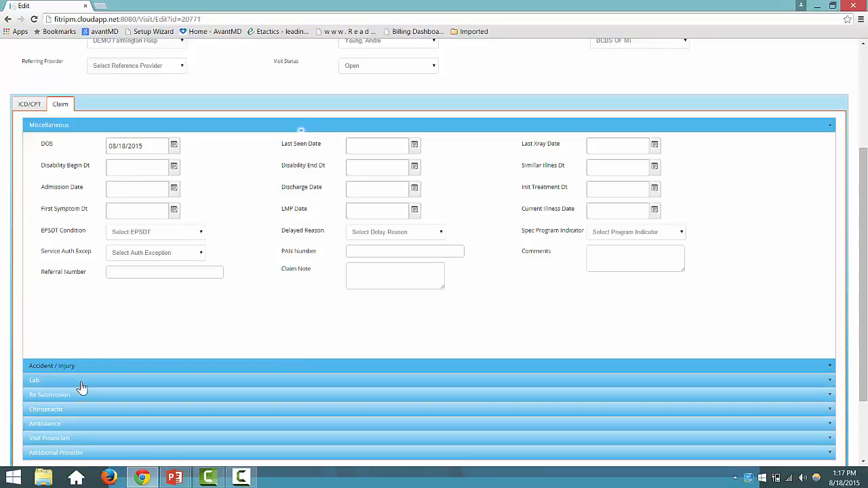
pyautogui.click(82, 381)
pyautogui.click(80, 383)
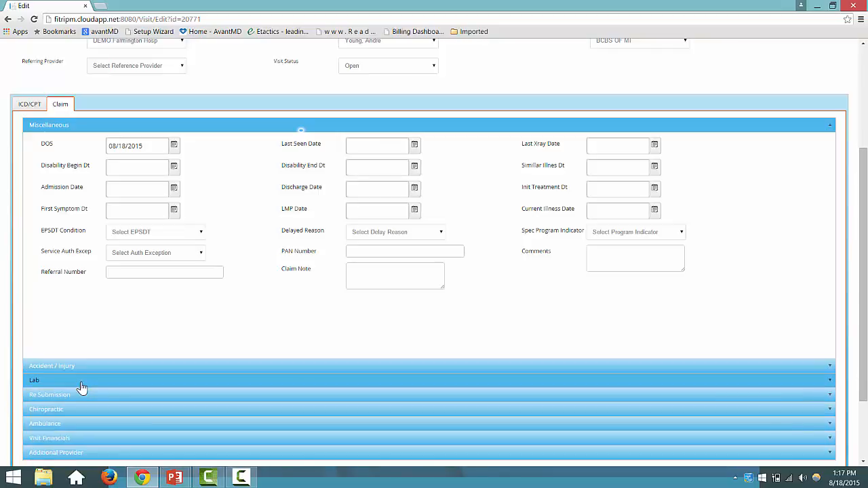
pyautogui.click(87, 427)
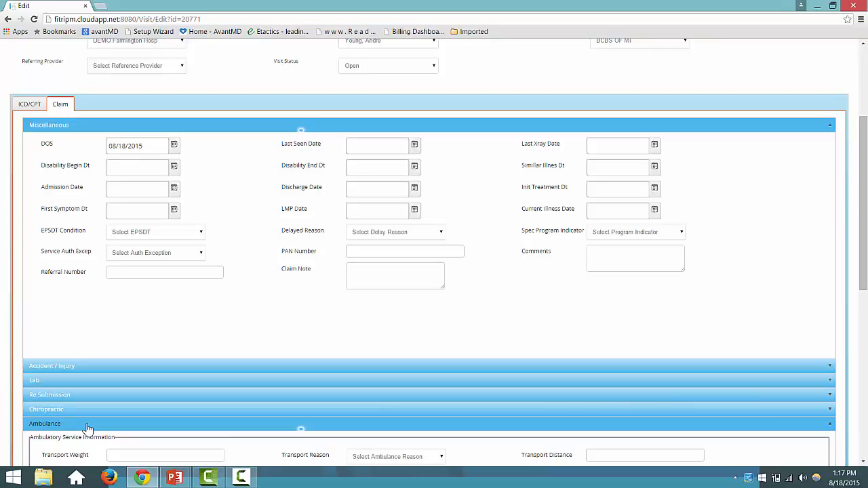
pyautogui.click(865, 412)
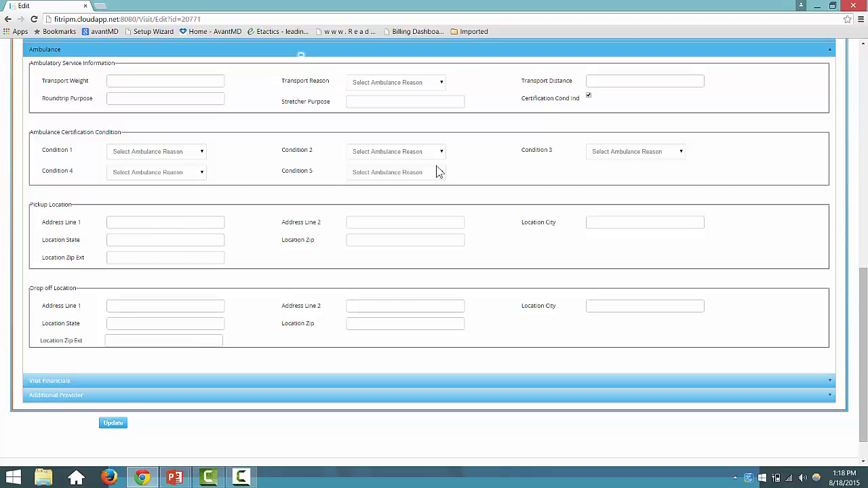
pyautogui.click(113, 424)
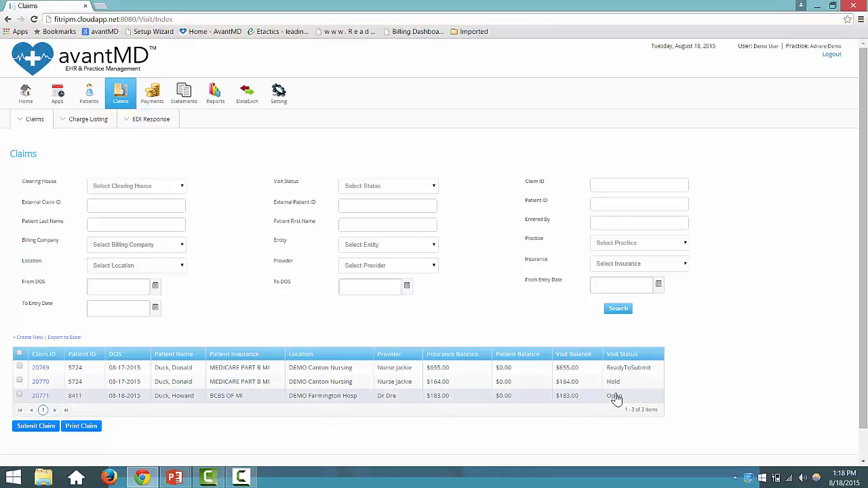
pyautogui.hotkey('alt', 'Tab')
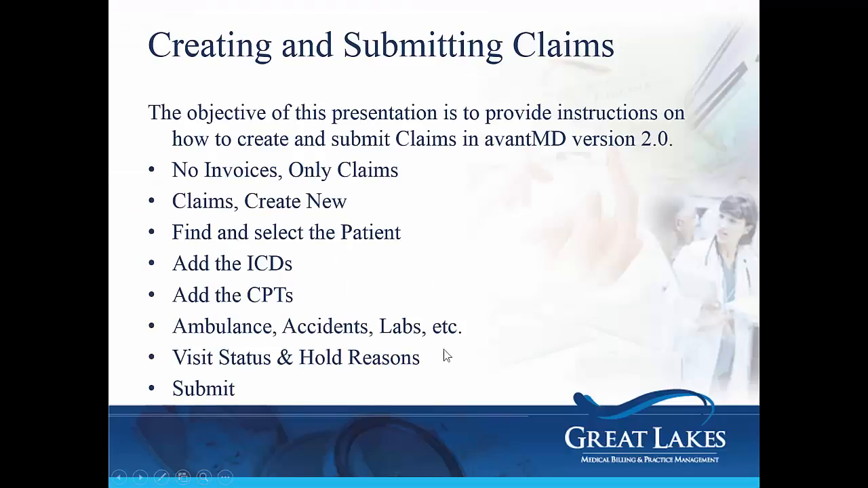
pyautogui.hotkey('alt', 'Tab')
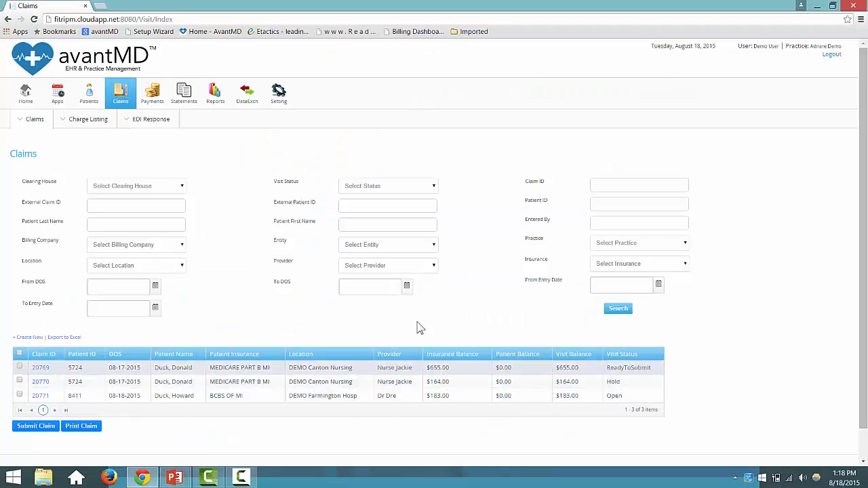
# Step: Search the claims with visit status ReadyToSubmit and clearing house PracticeInsight
pyautogui.click(431, 187)
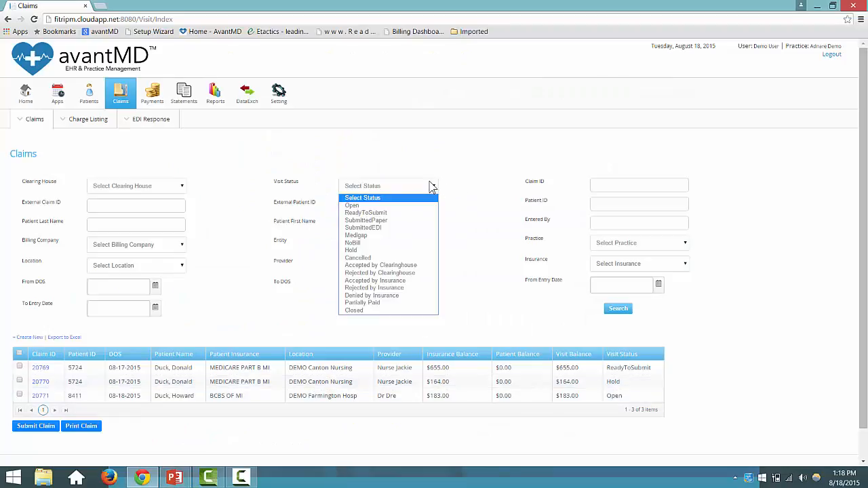
pyautogui.click(391, 214)
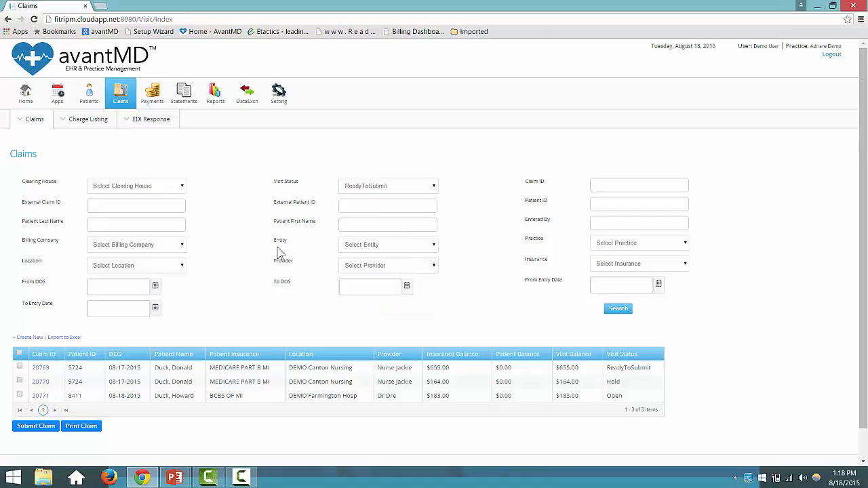
pyautogui.click(184, 187)
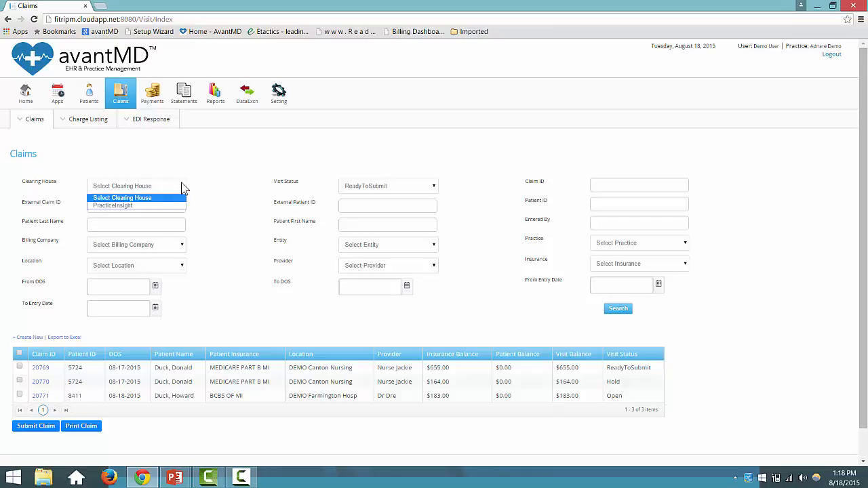
pyautogui.click(146, 205)
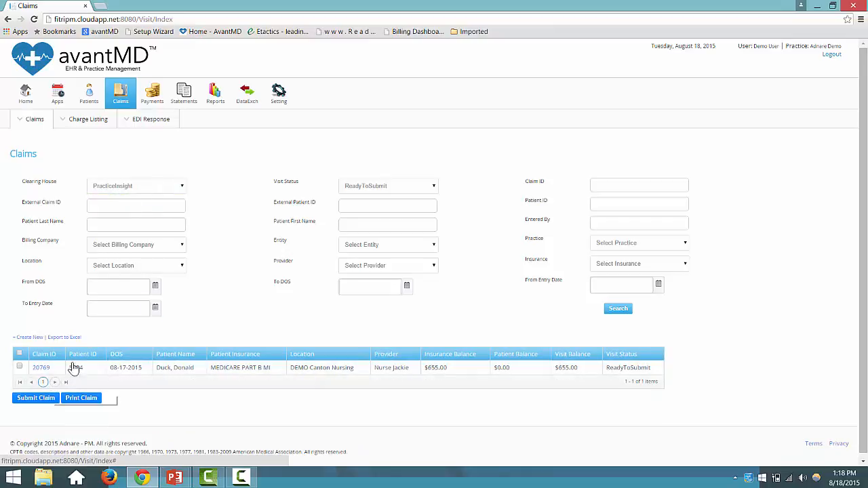
pyautogui.click(614, 311)
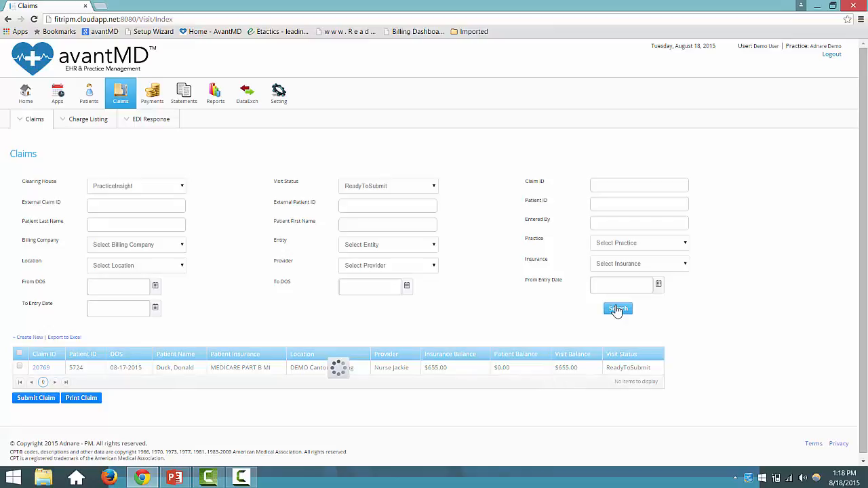
# Step: Filter the claims list by visit status Open and open the BCBS OF MI claim for editing
pyautogui.click(433, 187)
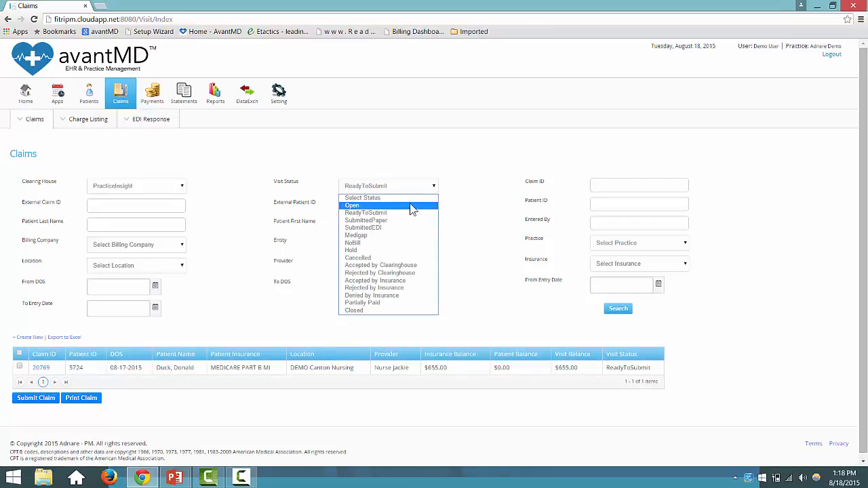
pyautogui.click(411, 209)
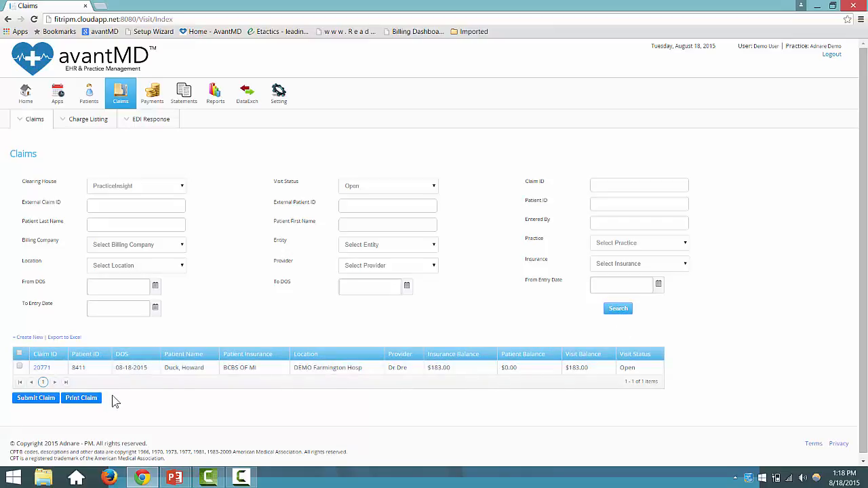
pyautogui.click(41, 368)
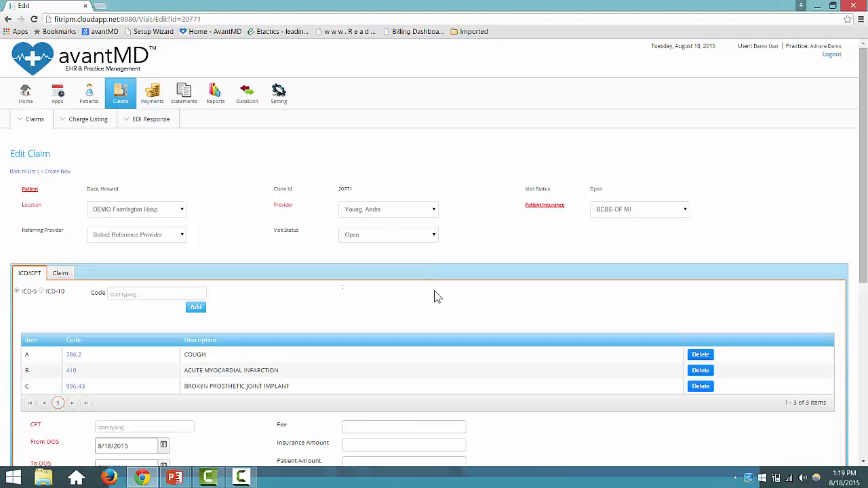
# Step: Set the claim's visit status to Hold with the hold reason "Hold for Credentialing" and save the claim
pyautogui.click(433, 236)
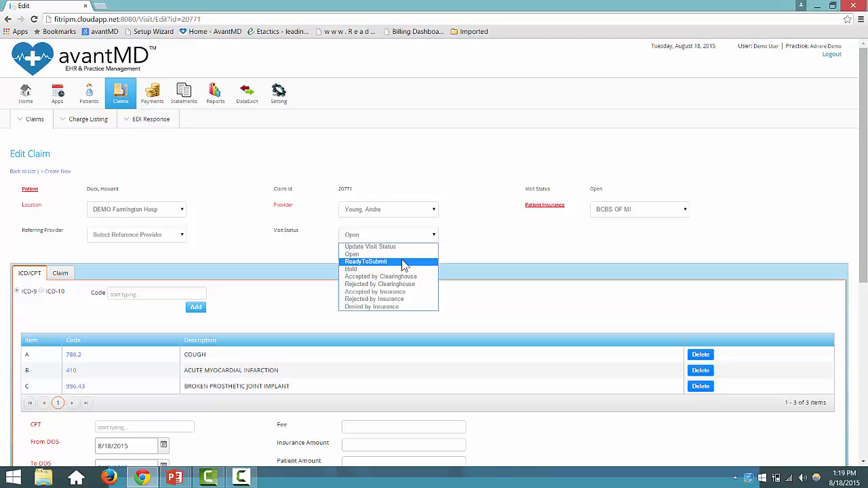
pyautogui.click(388, 276)
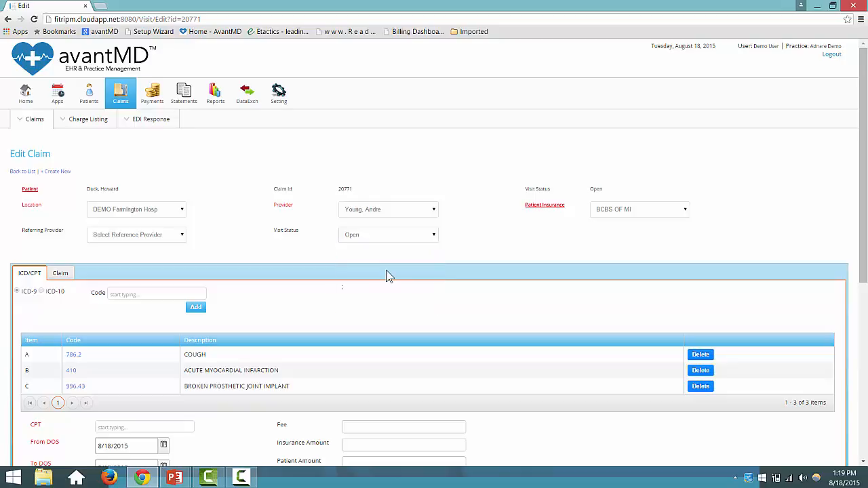
pyautogui.click(609, 232)
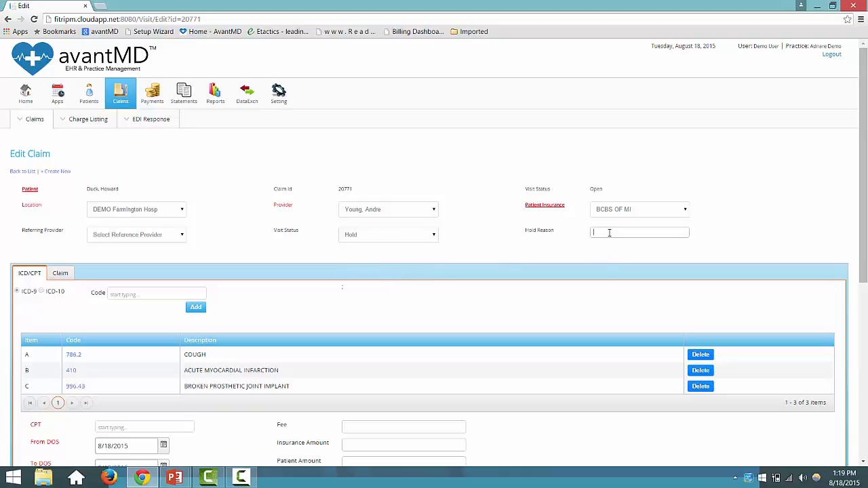
pyautogui.write('Hu')
pyautogui.write('ld for Credentialing')
pyautogui.scroll(-5, 406, 339)
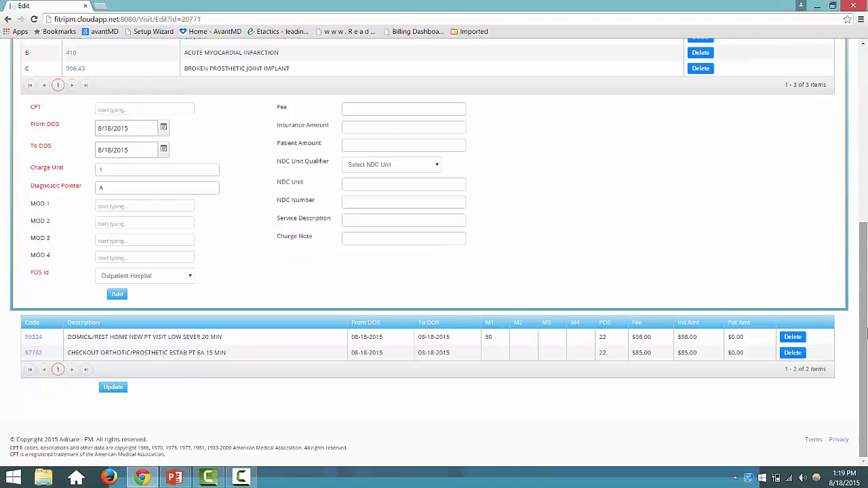
pyautogui.click(113, 388)
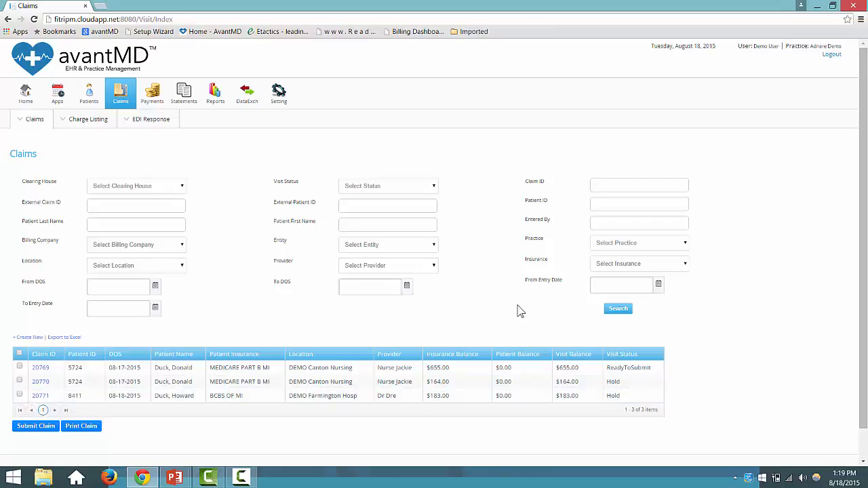
pyautogui.click(433, 186)
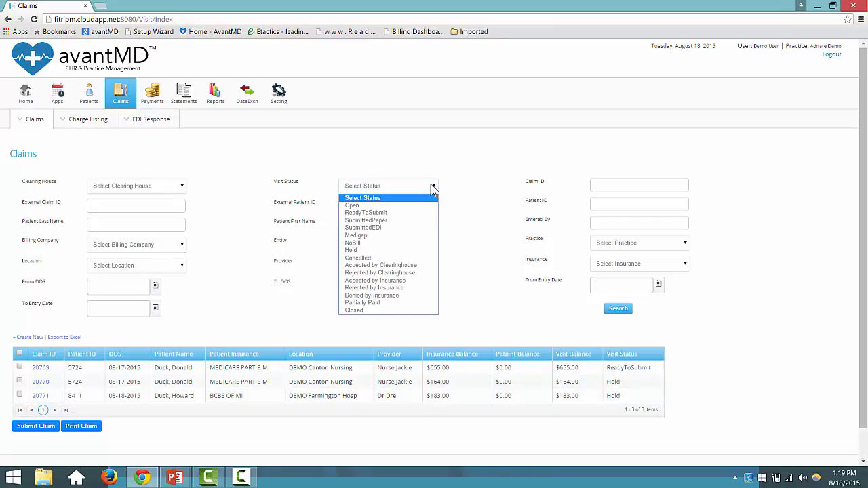
pyautogui.click(433, 188)
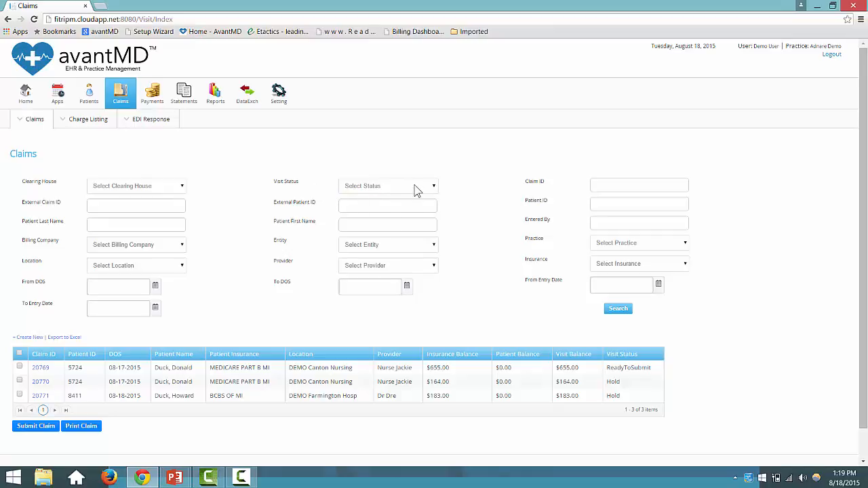
pyautogui.click(416, 191)
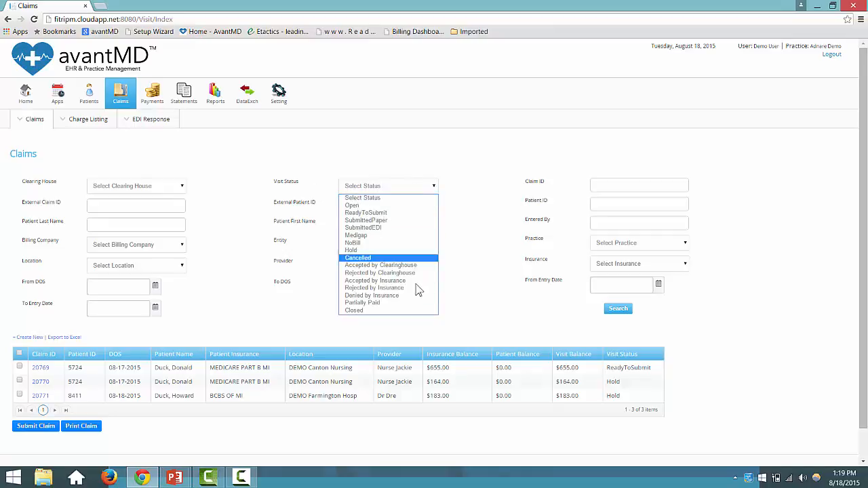
pyautogui.click(477, 274)
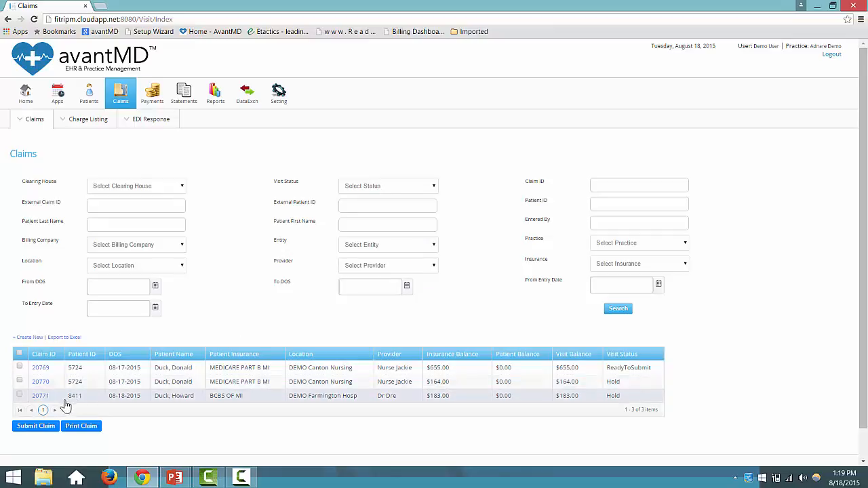
# Step: Open the BCBS OF MI claim for editing, set its visit status to ReadyToSubmit and save the claim
pyautogui.click(40, 396)
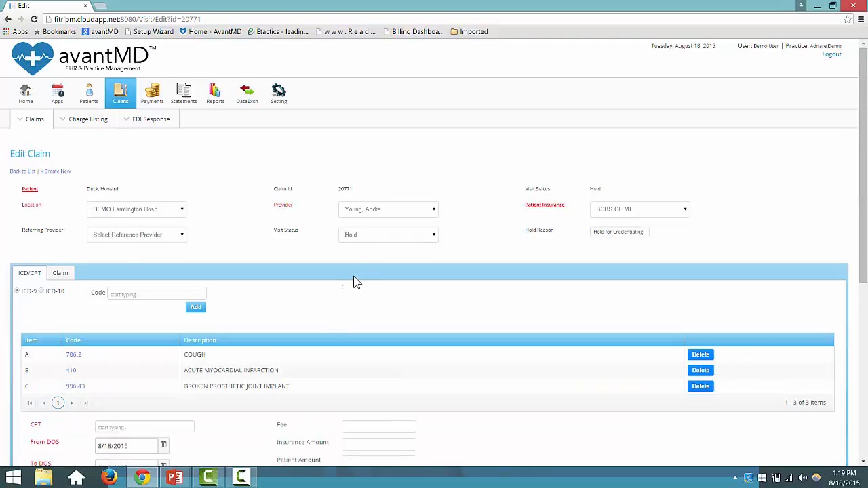
pyautogui.click(434, 237)
pyautogui.click(398, 261)
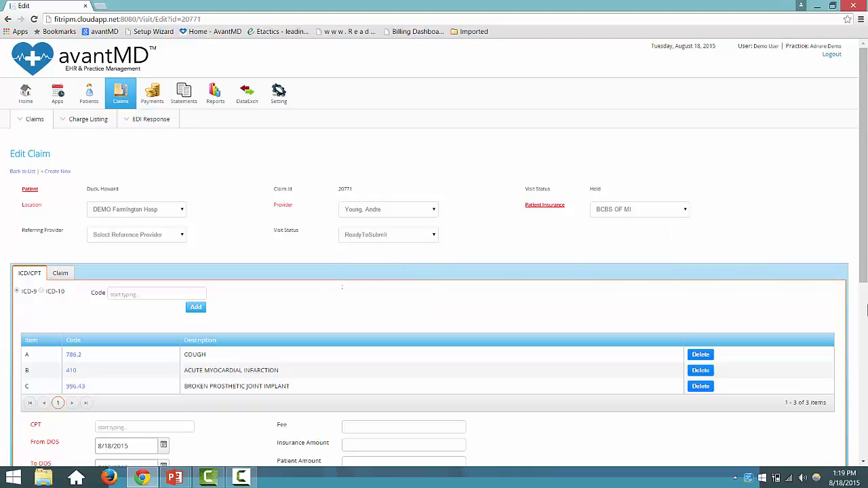
pyautogui.click(867, 309)
pyautogui.click(112, 388)
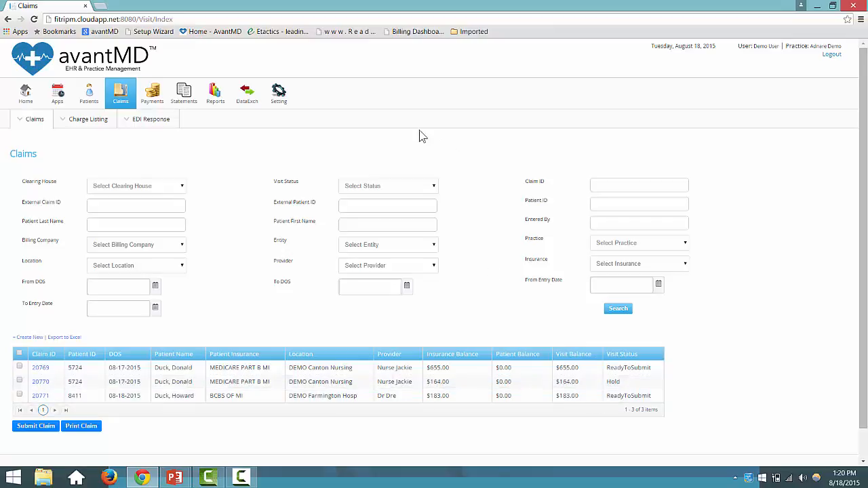
pyautogui.click(120, 93)
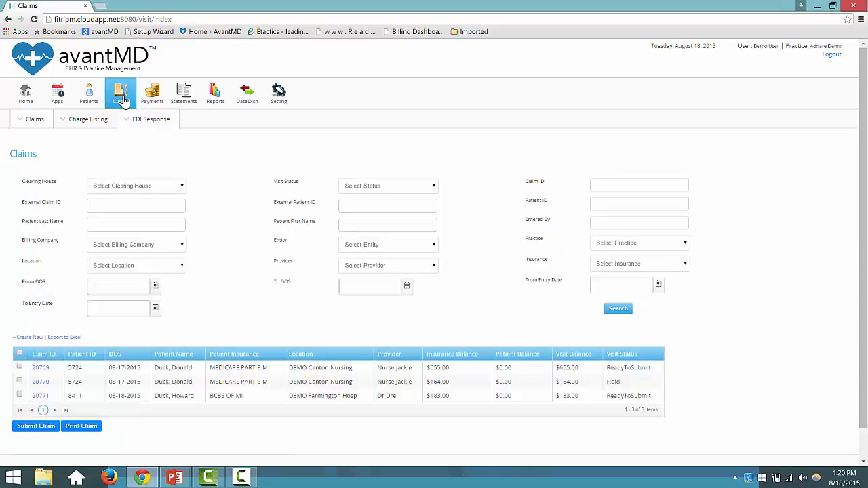
pyautogui.click(94, 98)
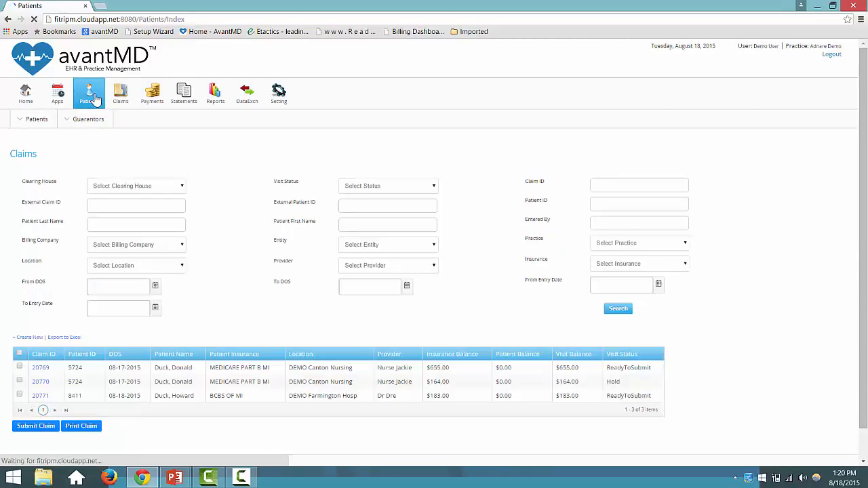
pyautogui.click(122, 99)
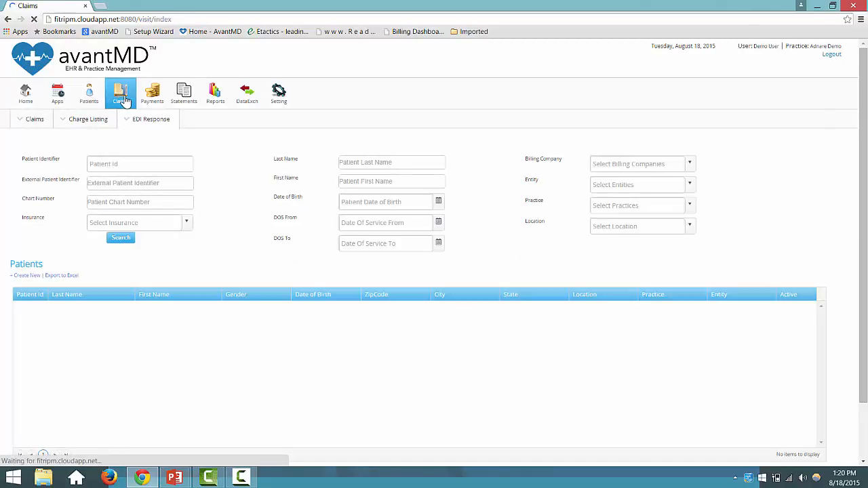
pyautogui.click(32, 122)
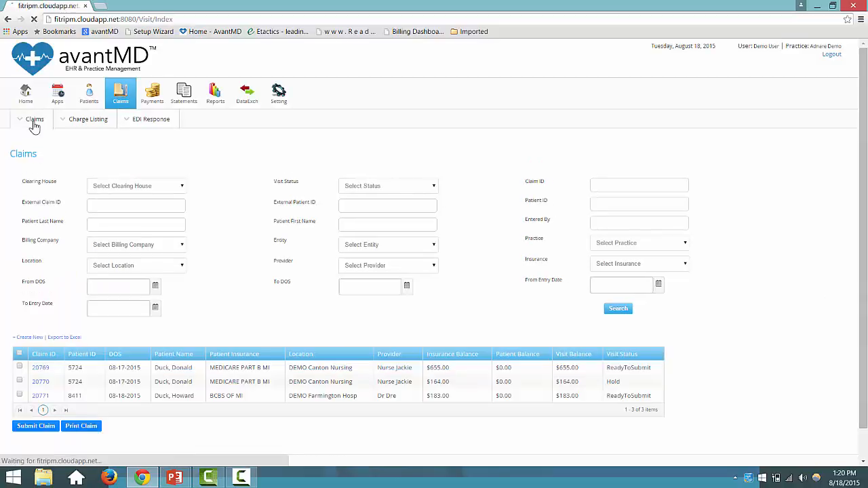
# Step: Filter the claims list by visit status ReadyToSubmit and clearing house PracticeInsight
pyautogui.click(434, 187)
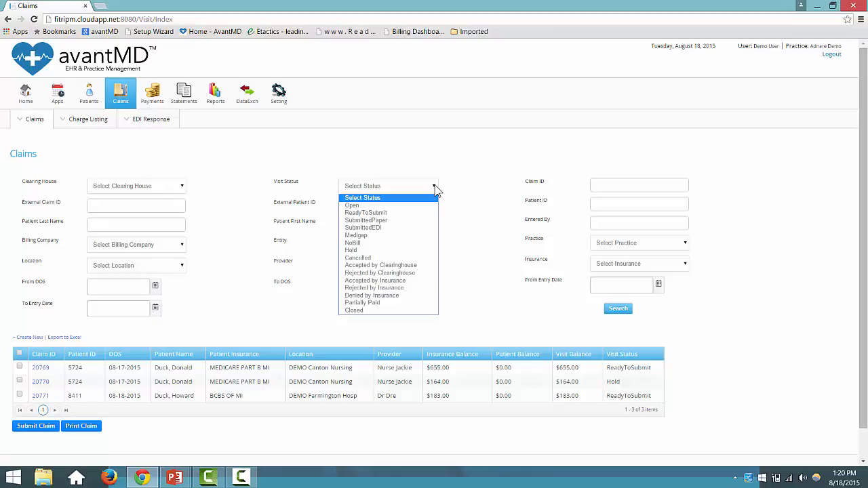
pyautogui.click(413, 214)
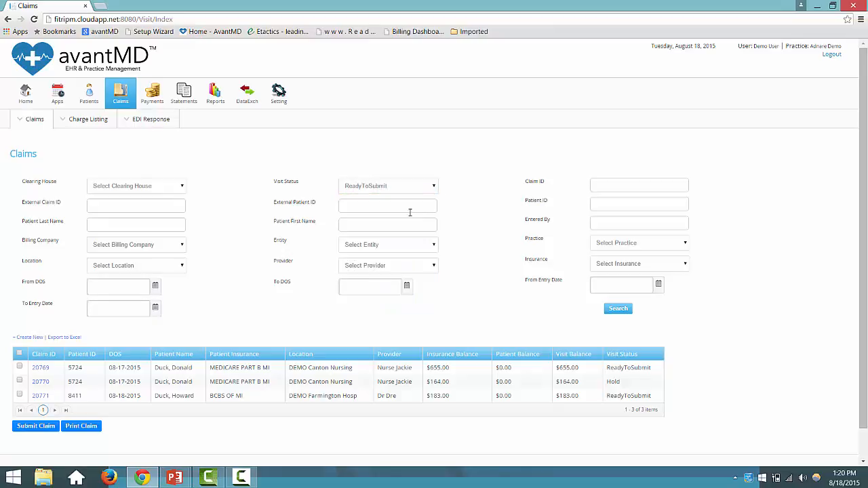
pyautogui.click(182, 188)
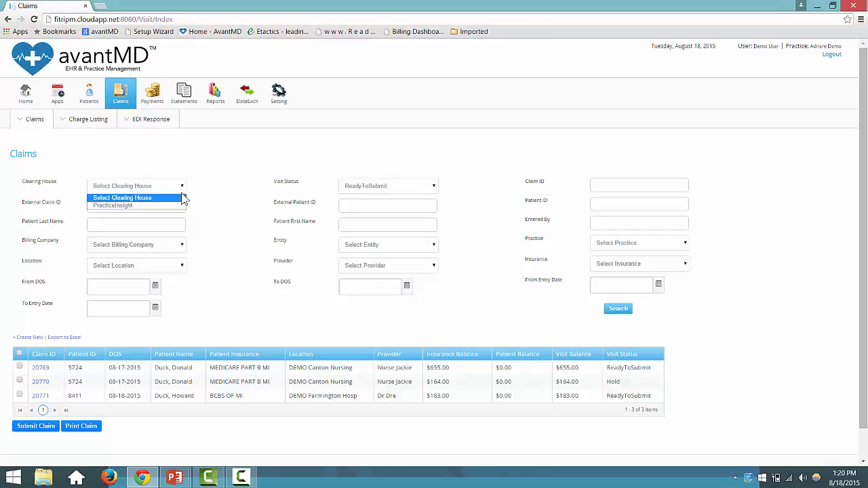
pyautogui.click(166, 205)
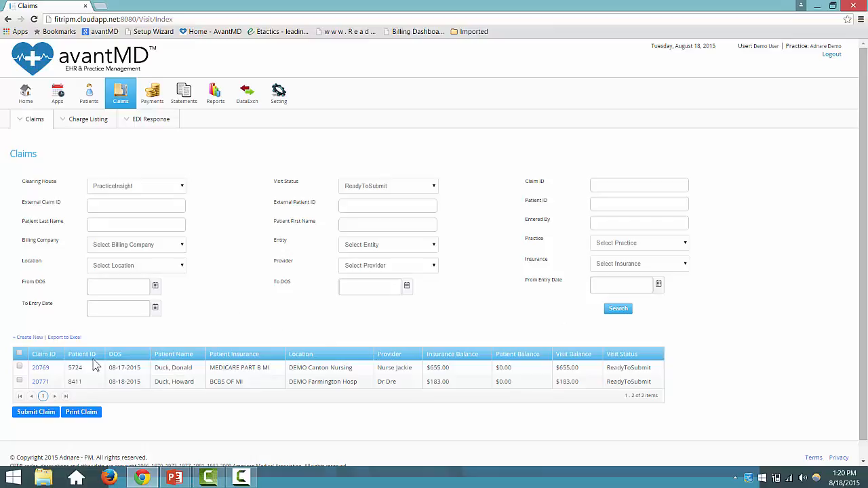
# Step: Select all listed claims and preview the printable health insurance claim form, closing the preview when done
pyautogui.click(19, 381)
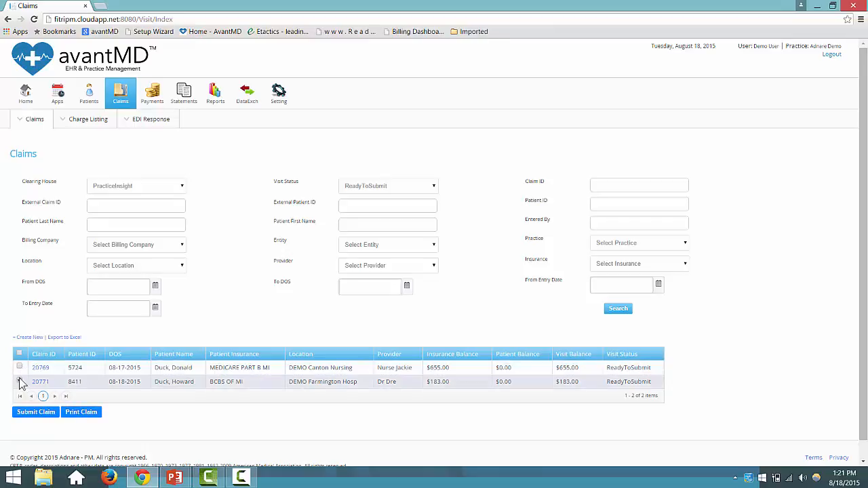
pyautogui.click(21, 352)
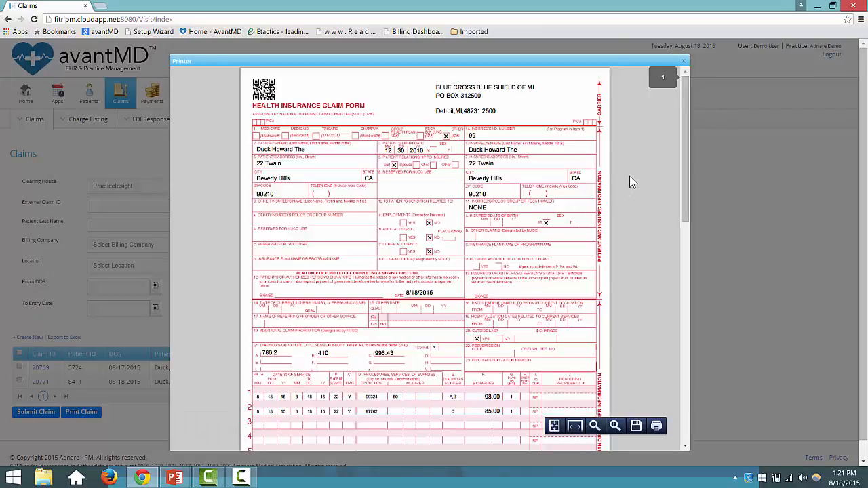
pyautogui.click(682, 61)
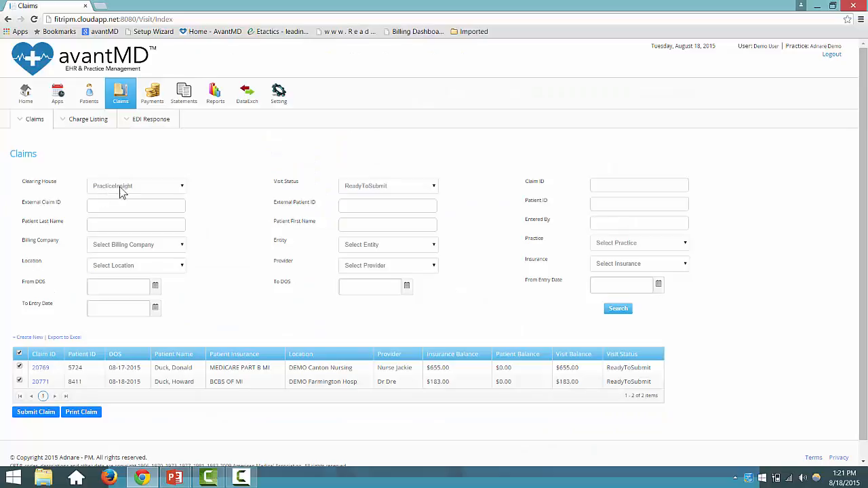
# Step: Switch to the PowerPoint slide show "Creating and Submitting Claims" to review its outline
pyautogui.click(133, 187)
pyautogui.click(133, 190)
pyautogui.hotkey('alt', 'Tab')
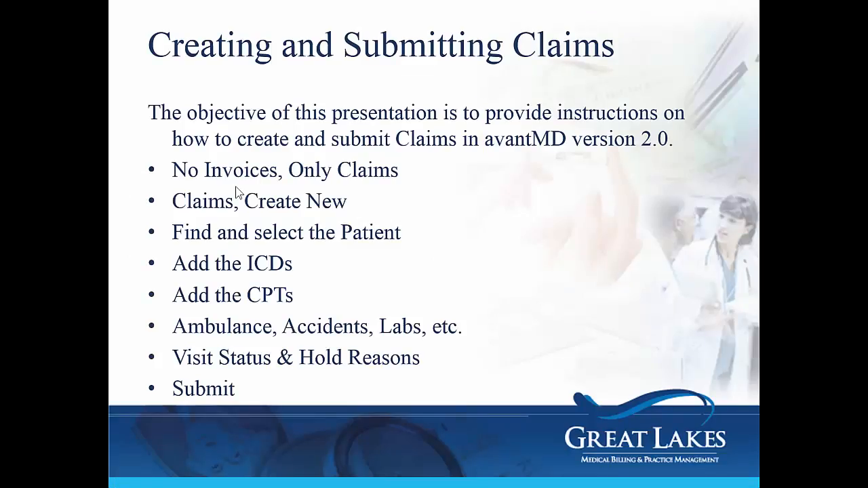